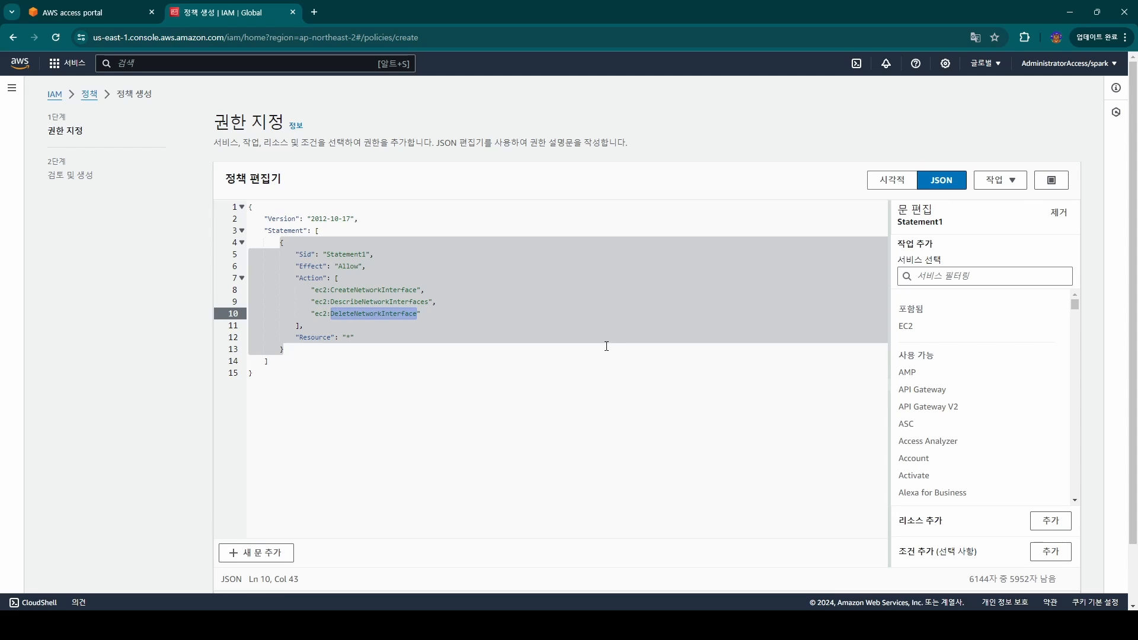
Step: Name the new IAM policy demo-my-lambda-policy, copy that name, and create the policy
scroll(606, 346, down, 2)
click(1061, 573)
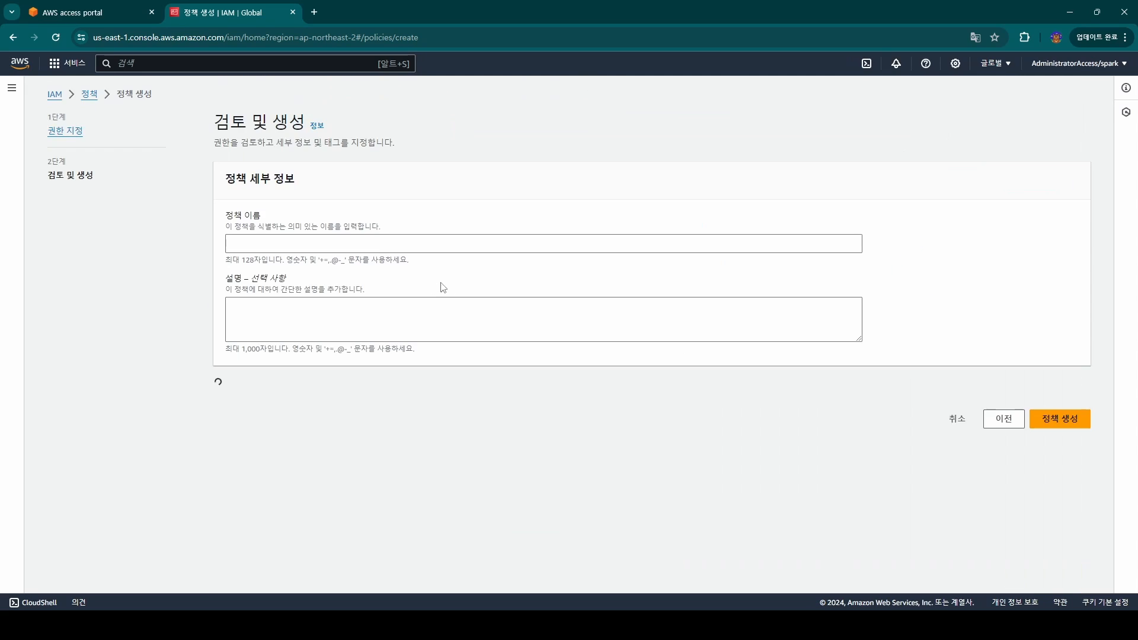
click(369, 247)
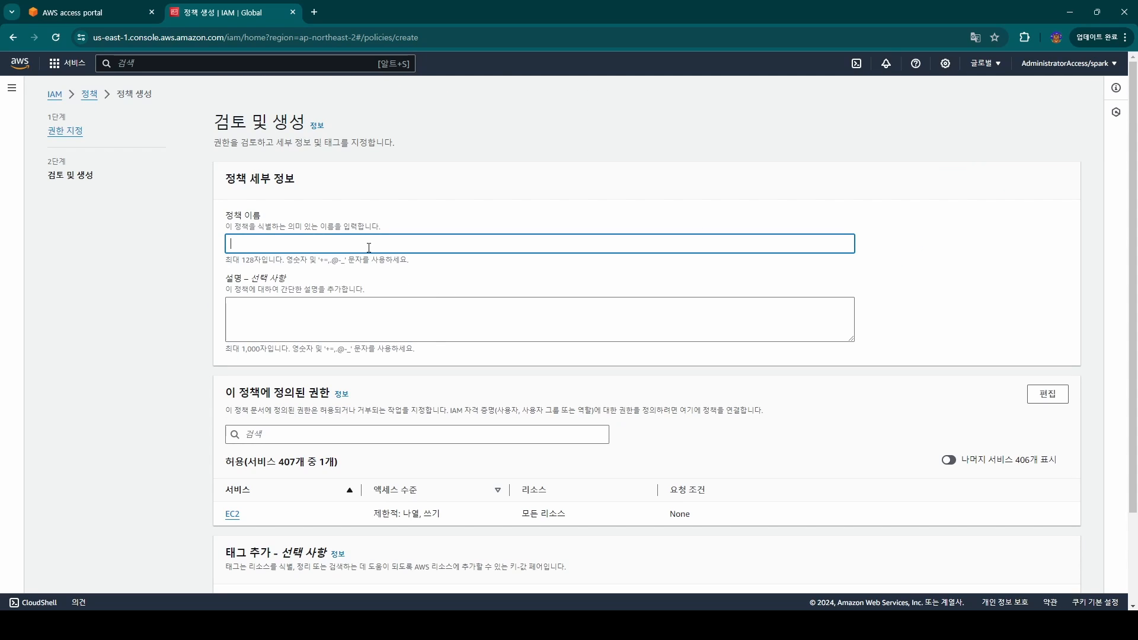
text(demo-my-lambda-policy)
triple_click(369, 247)
key(ctrl+c)
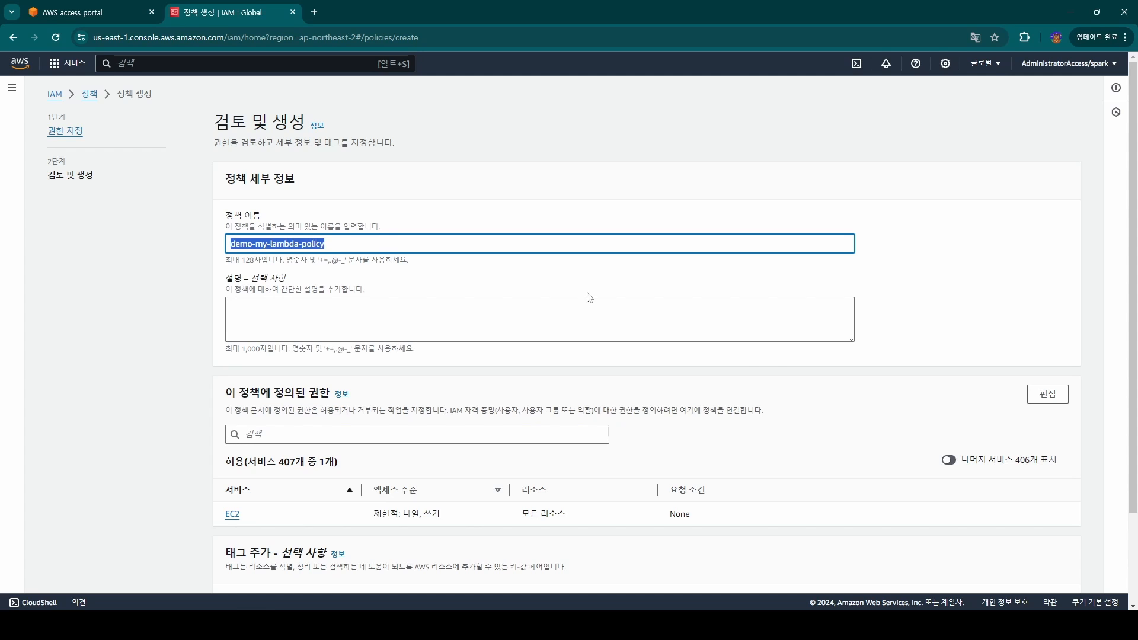
scroll(589, 297, down, 3)
click(1048, 571)
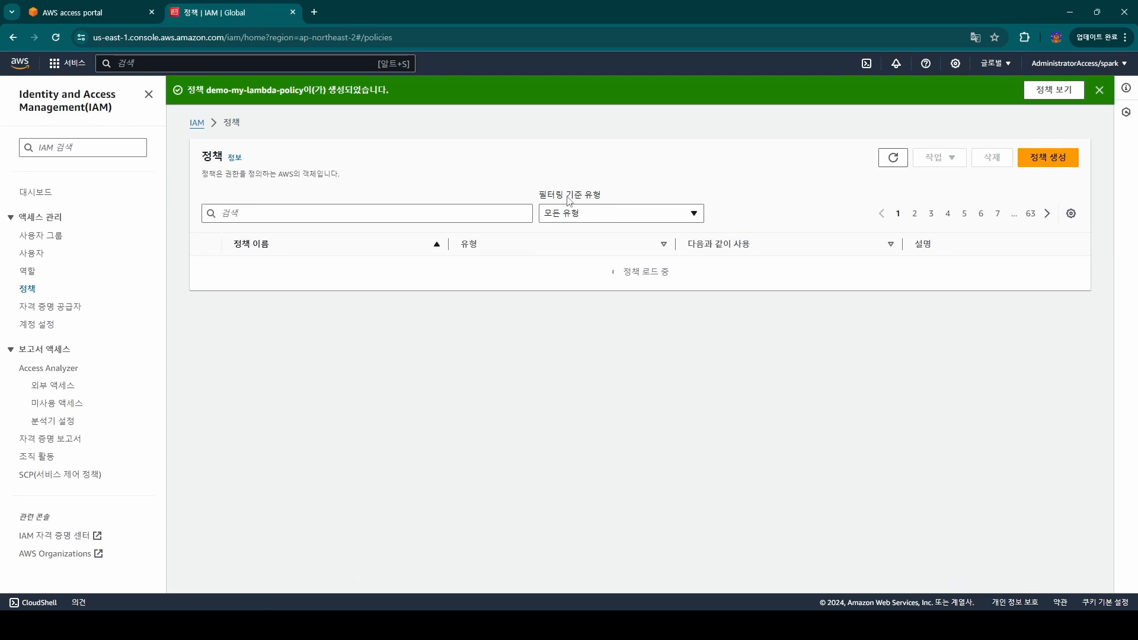
Step: Start creating an IAM role with AWS service as the trusted entity type and Lambda as the use case
click(27, 270)
click(1047, 129)
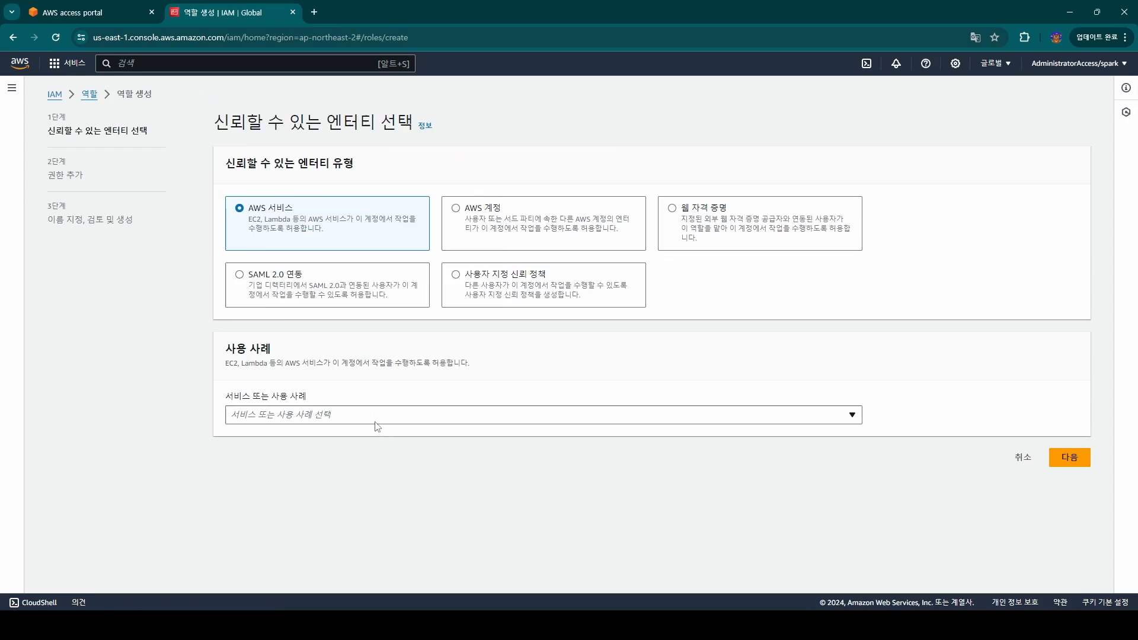
click(375, 415)
click(363, 158)
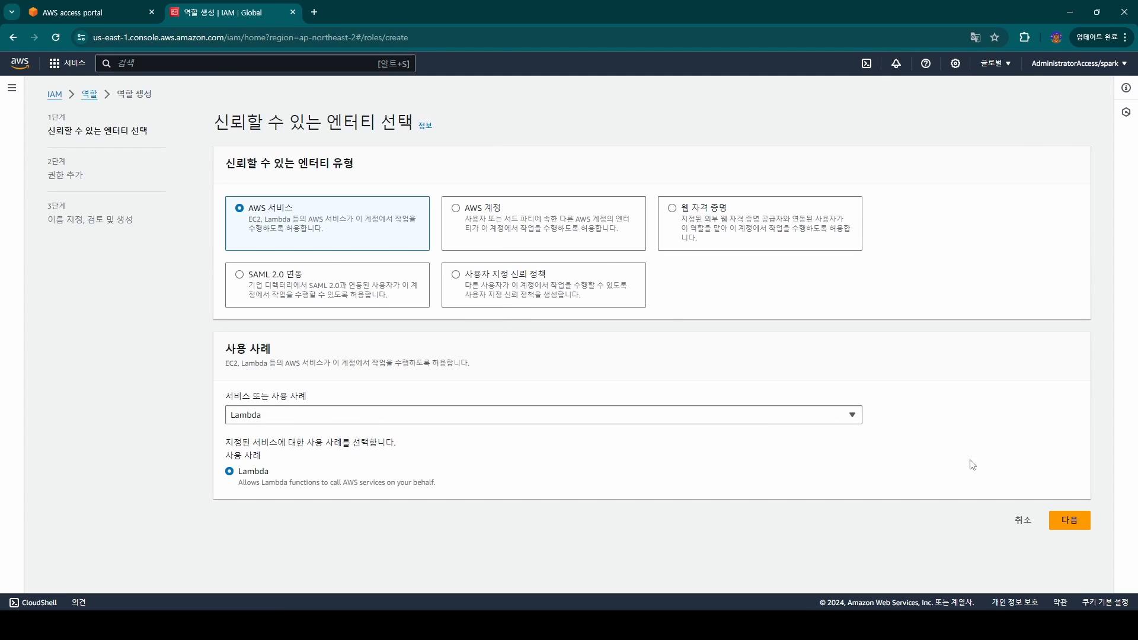
click(1068, 521)
Step: Attach the demo-my-lambda-policy permission policy to the new role and proceed to the review stage
click(454, 223)
key(ctrl+v)
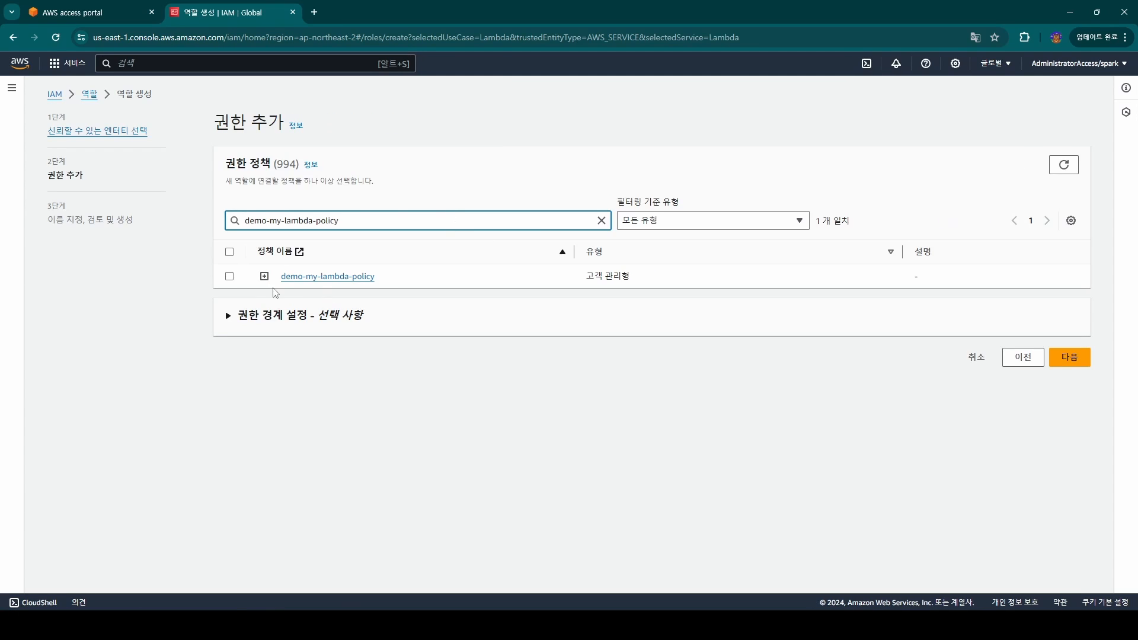
click(230, 277)
click(1070, 356)
Step: Name the role demo-my-lambda-role, copy that name, and create the role
click(380, 230)
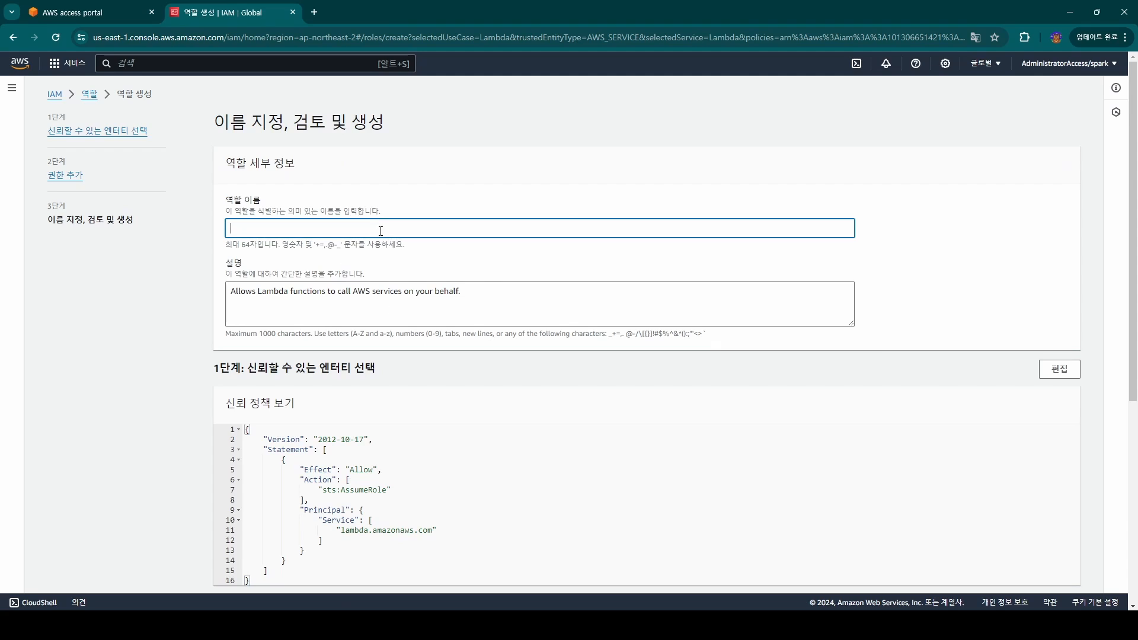
text(demo-my-lam)
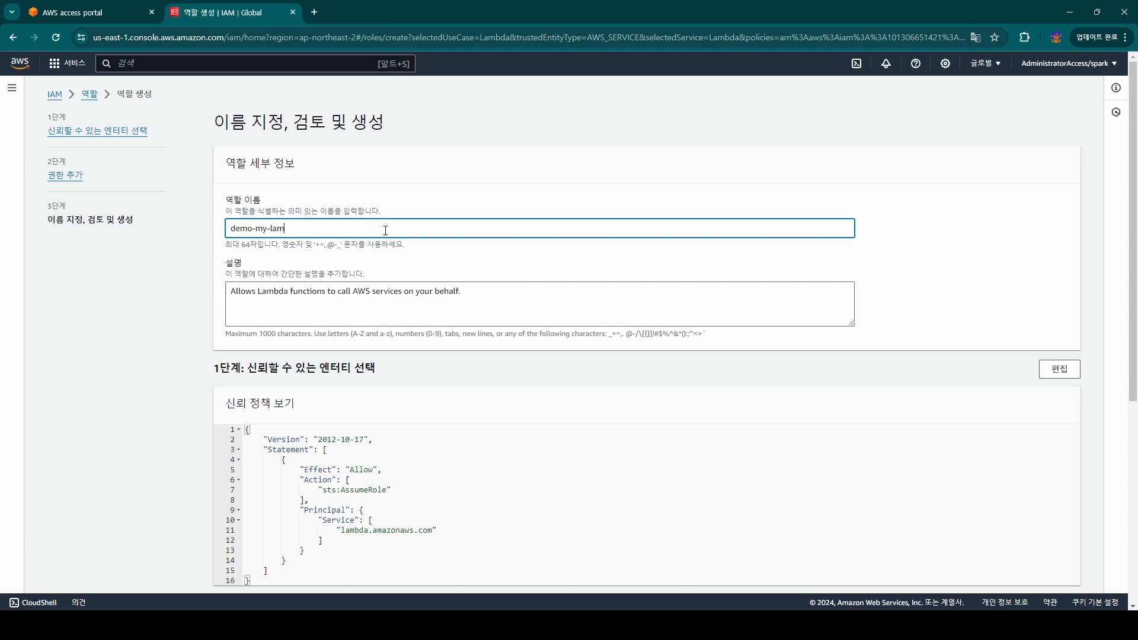
text(bda-role)
key(ctrl+a)
key(ctrl+c)
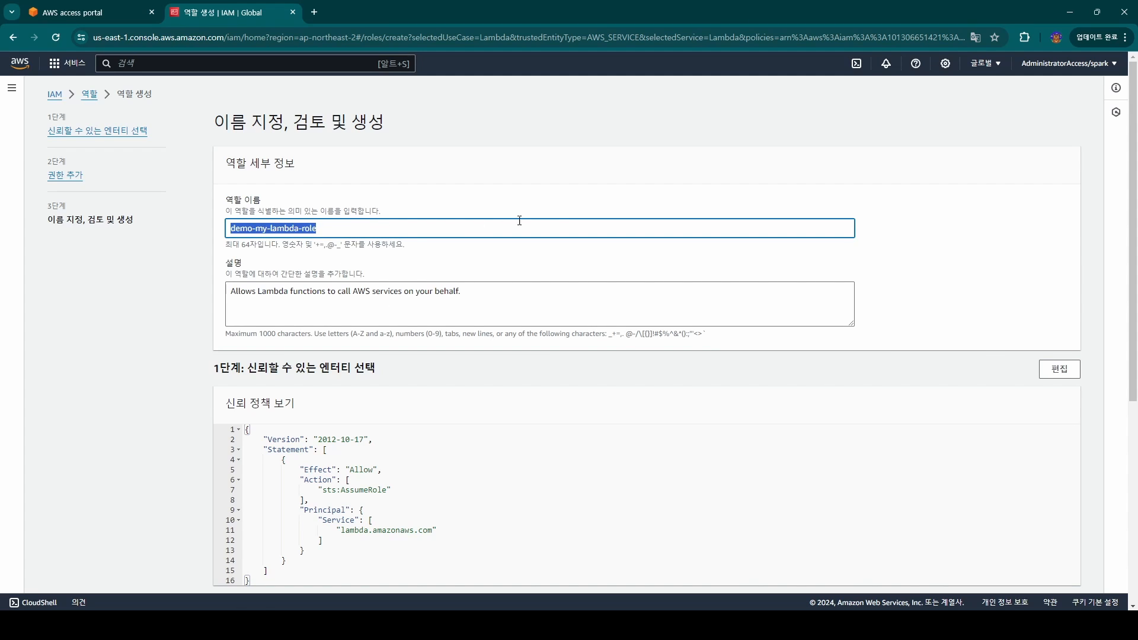
drag(1133, 231, 1128, 571)
click(1047, 572)
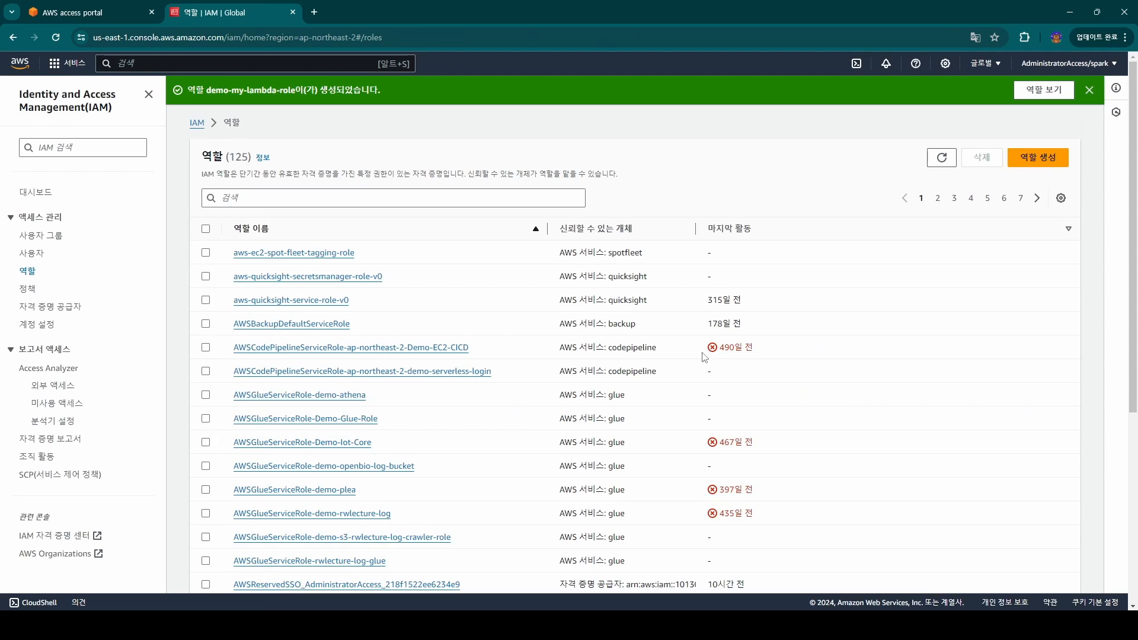
Step: Find the Lambda service, open it in a new browser tab, and start creating a function
click(317, 70)
text(lambda)
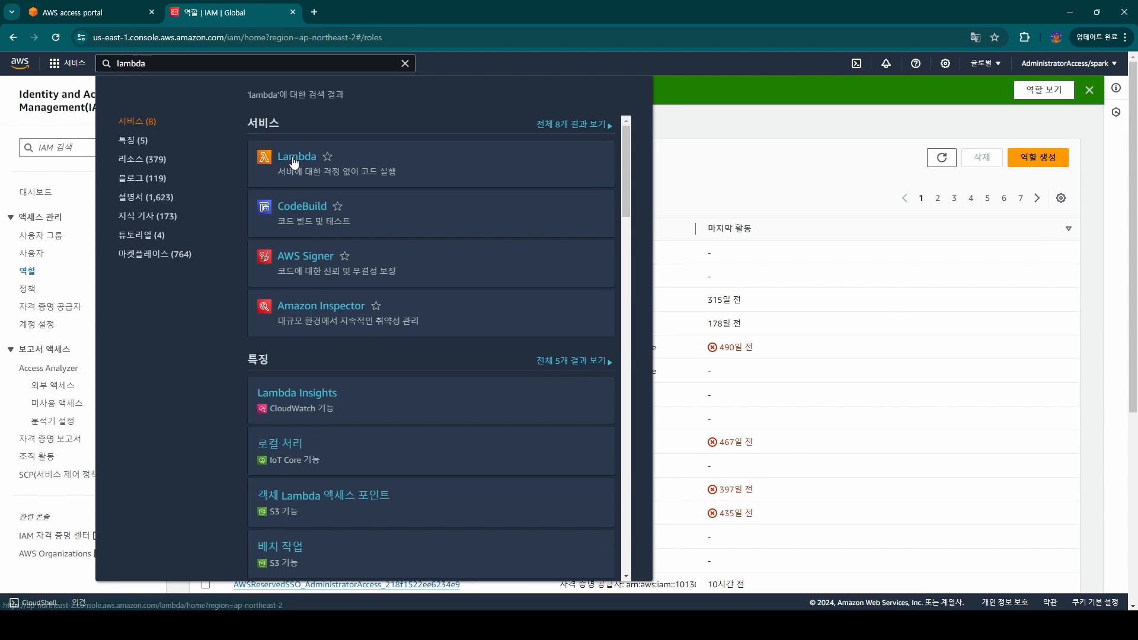
click(350, 156)
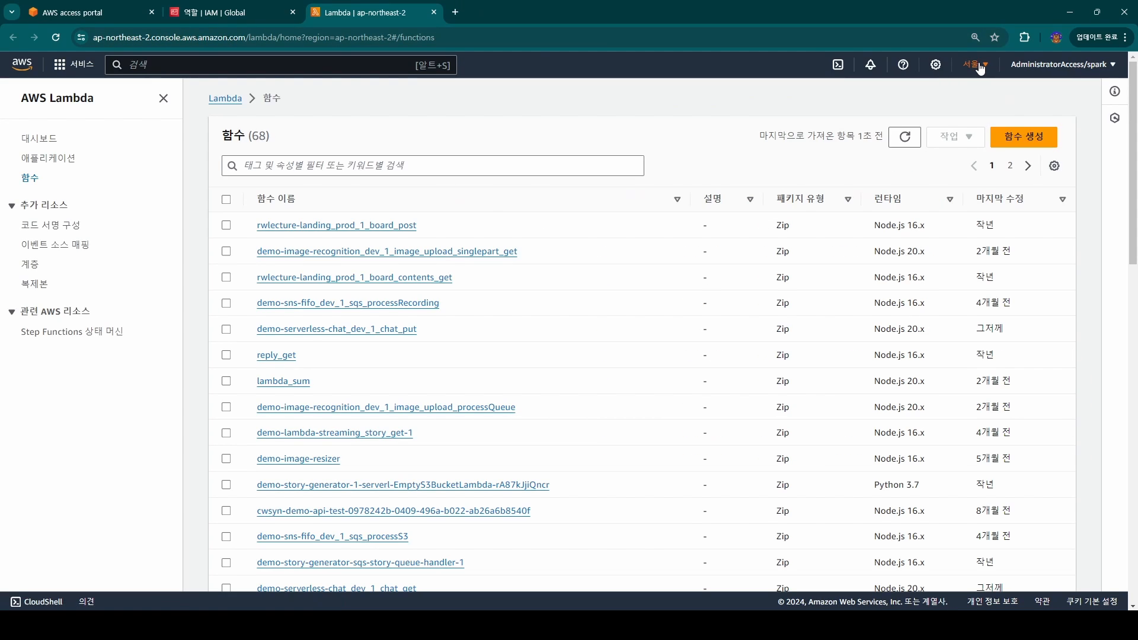
click(1024, 137)
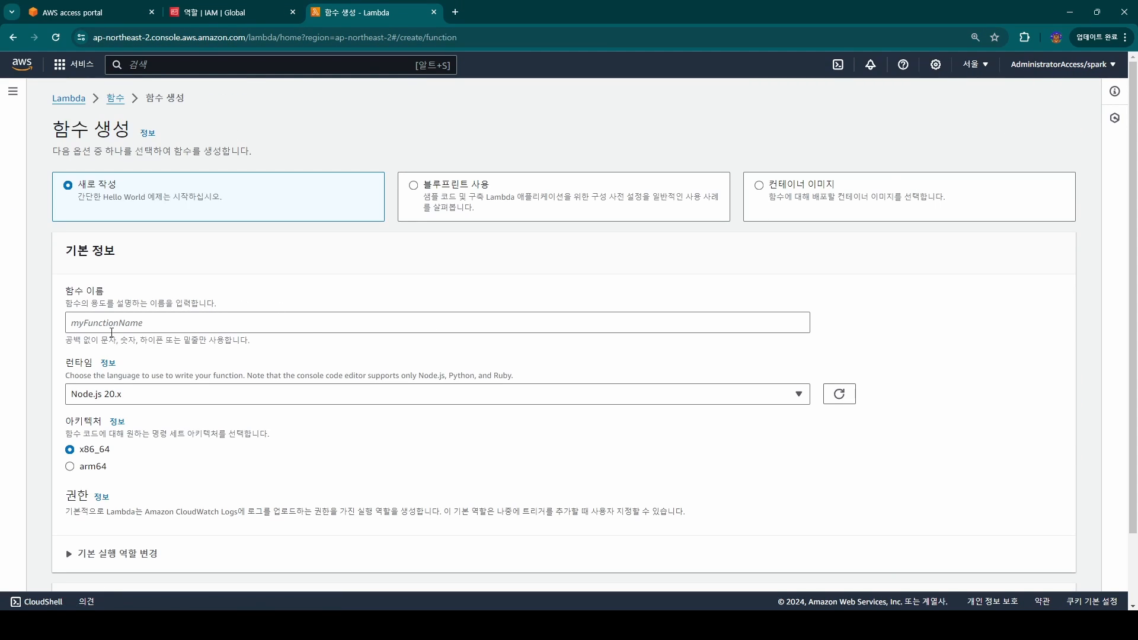
Step: Name the new function demo-my-lambda-testing-internet
click(113, 326)
text(demo-my)
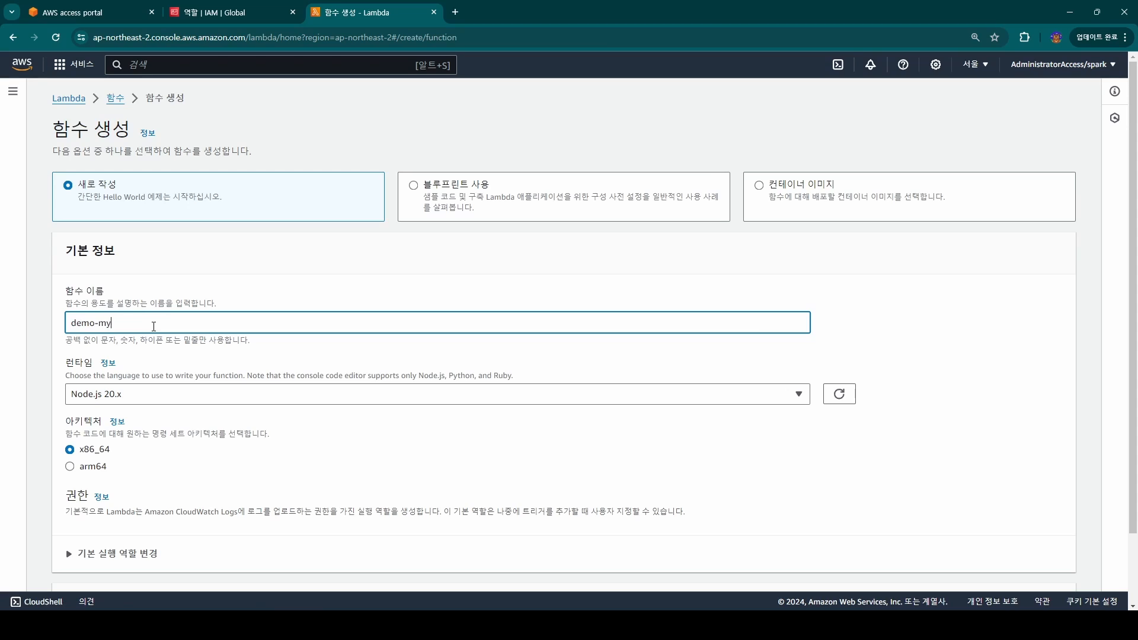
text(-lambda-testing-internet)
Step: Change the function's default execution role to the existing role demo-my-lambda-role
scroll(154, 326, down, 1)
click(148, 472)
scroll(158, 500, down, 2)
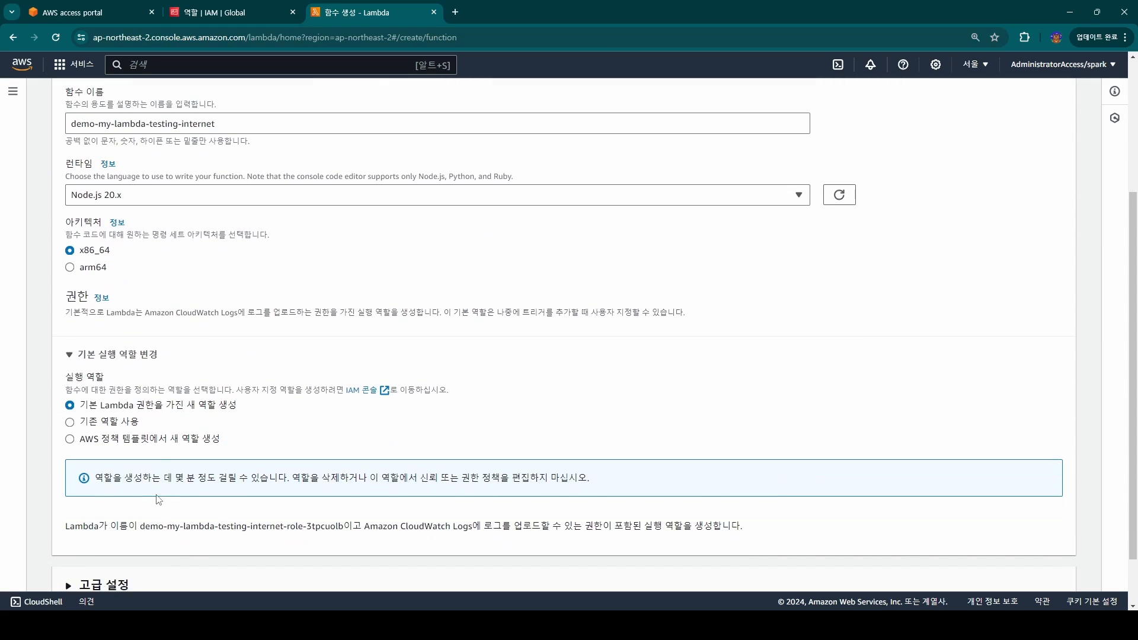
click(124, 427)
click(161, 501)
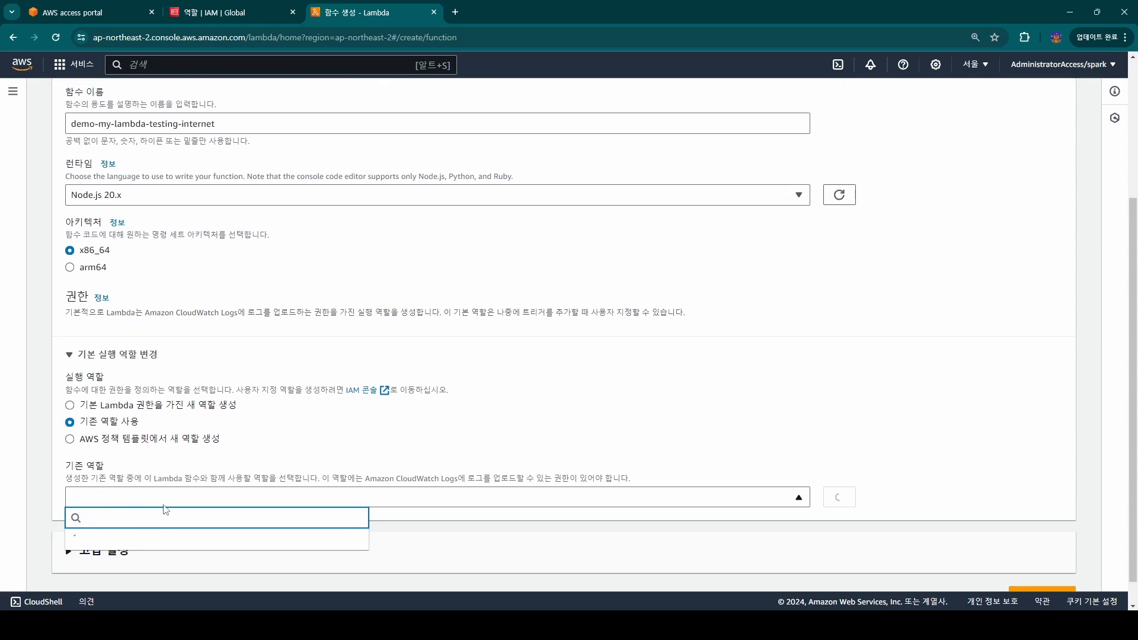
key(ctrl+v)
click(152, 539)
Step: Enable VPC in the function's advanced settings and select the default VPC vpc-0b32315149e2db056 (172.31.0.0/16)
scroll(87, 520, down, 1)
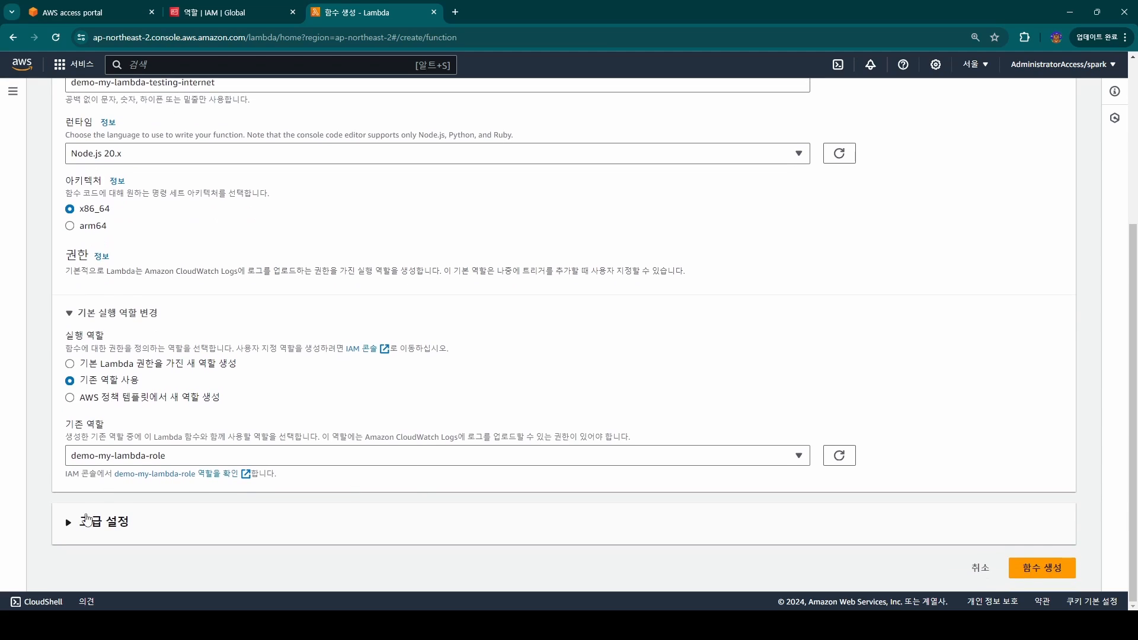
click(87, 520)
scroll(333, 397, down, 3)
click(70, 512)
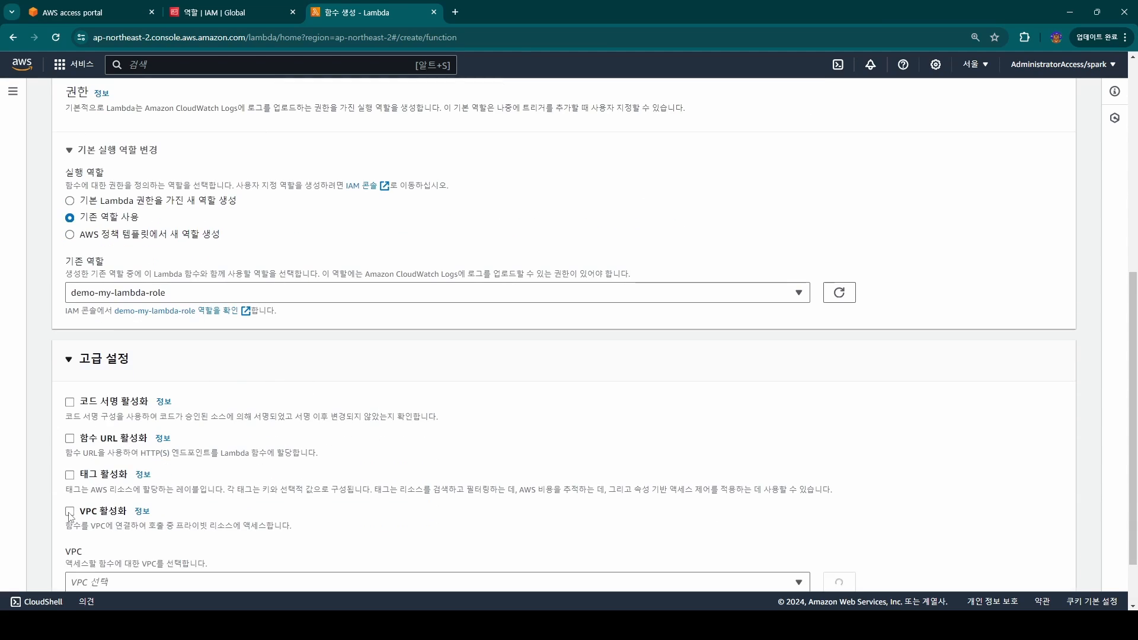
scroll(388, 447, down, 1)
click(200, 515)
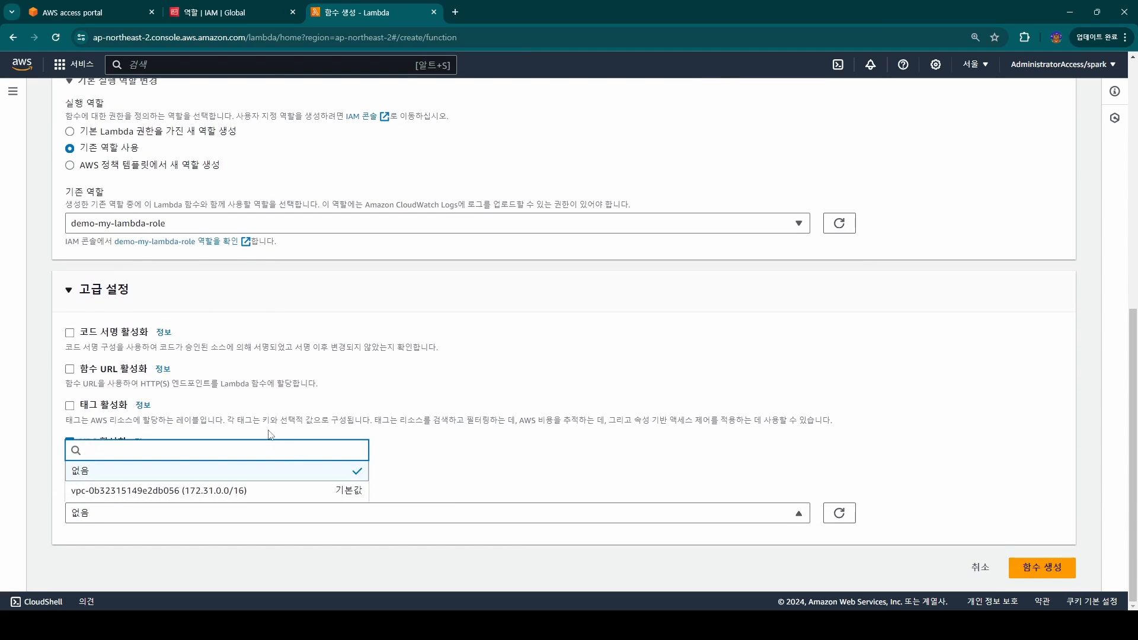
click(221, 492)
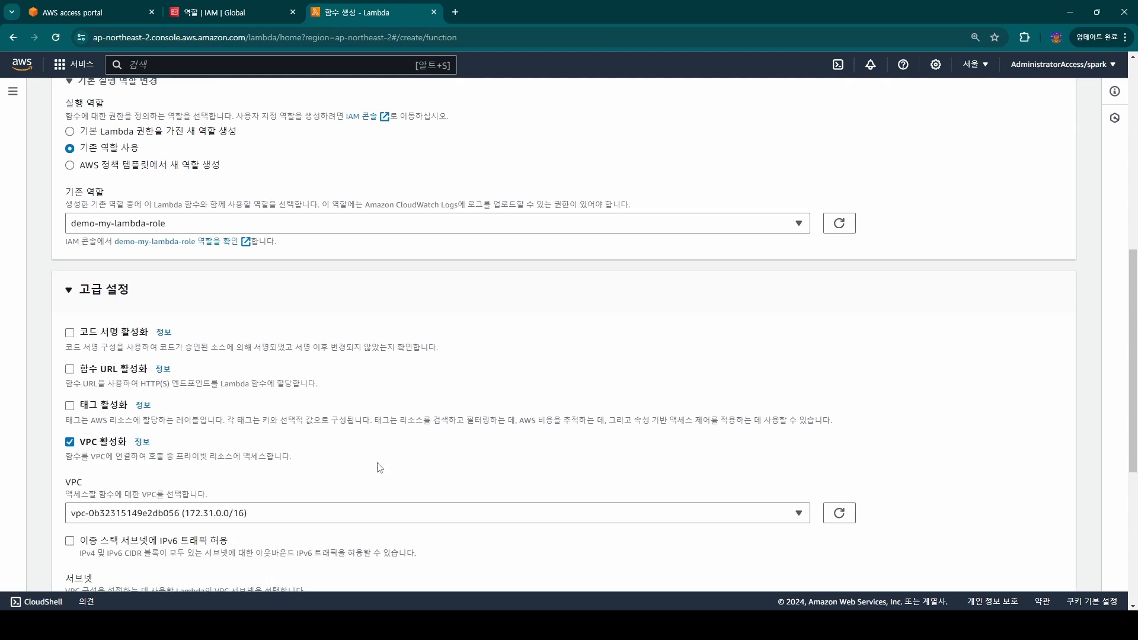
Step: Select subnet-06166a9ef6595946a (172.31.64.0/20) in ap-northeast-2a as the function's only subnet
scroll(356, 457, down, 4)
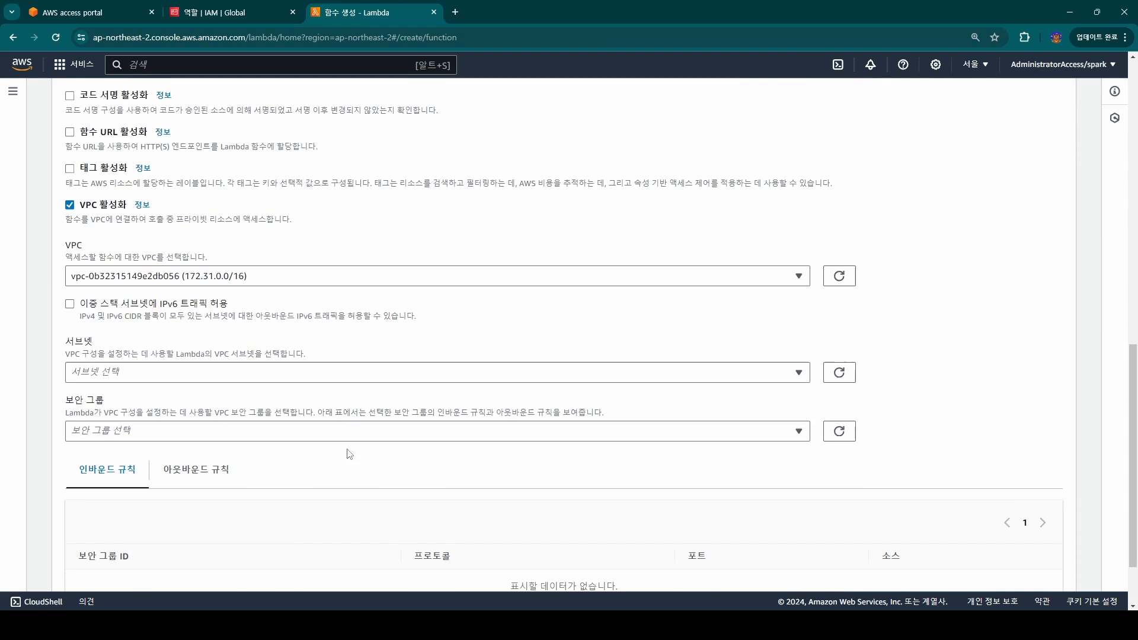
click(213, 373)
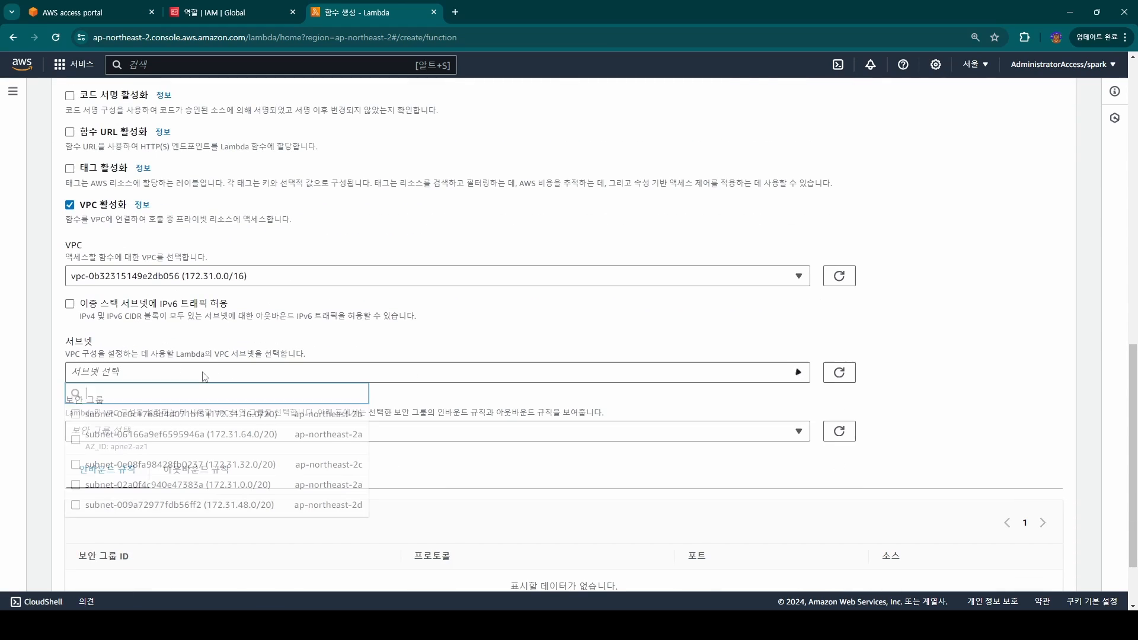
click(76, 444)
click(745, 334)
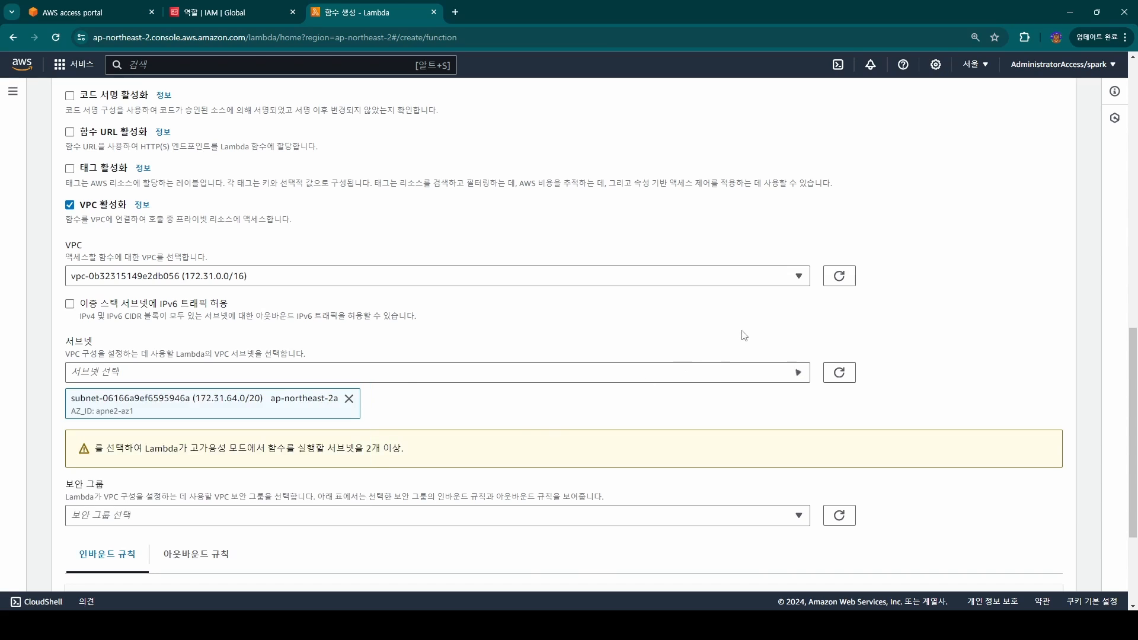
drag(406, 449, 105, 450)
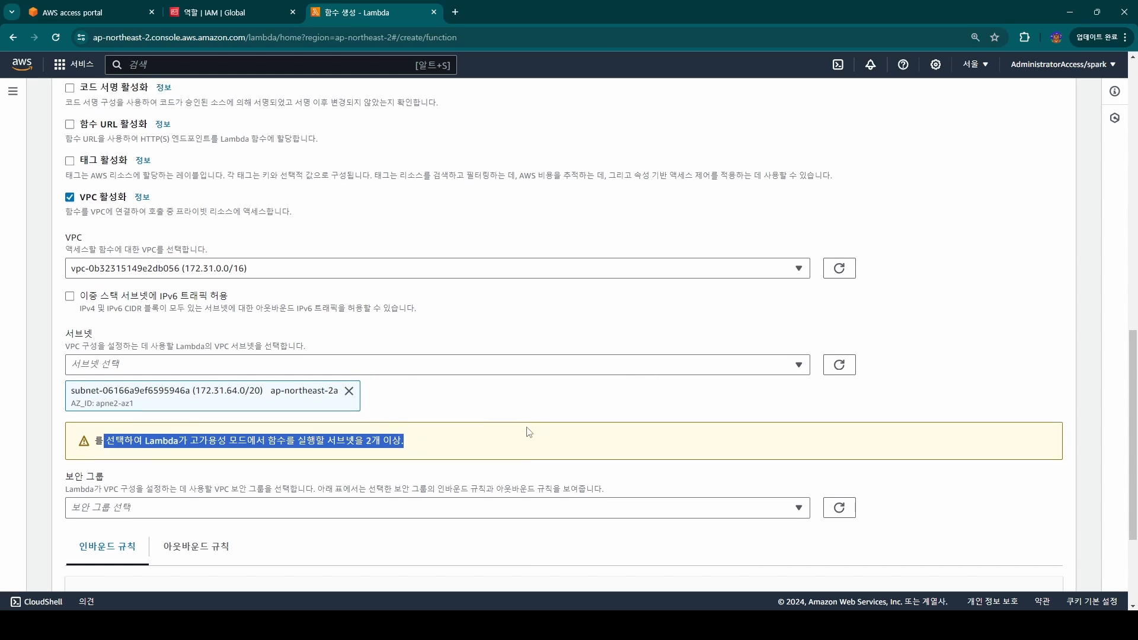
Step: Assign the security group sg-09e42d24f3f494156 (launch-wizard-5) to the function's VPC configuration
scroll(445, 415, down, 2)
click(354, 403)
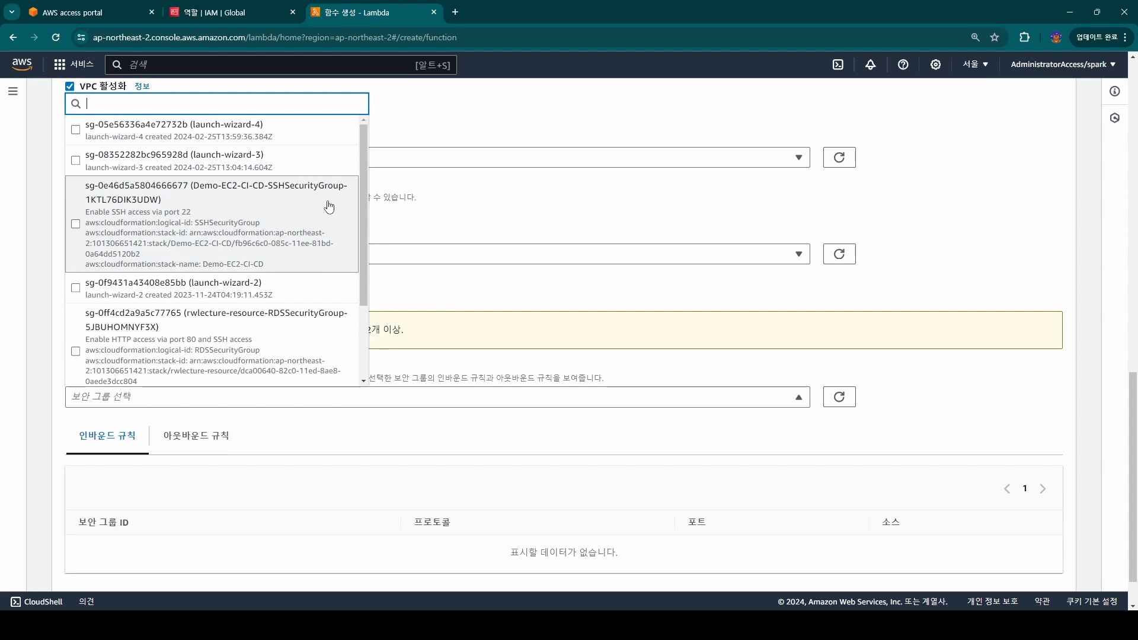
scroll(326, 216, down, 1)
scroll(325, 261, up, 1)
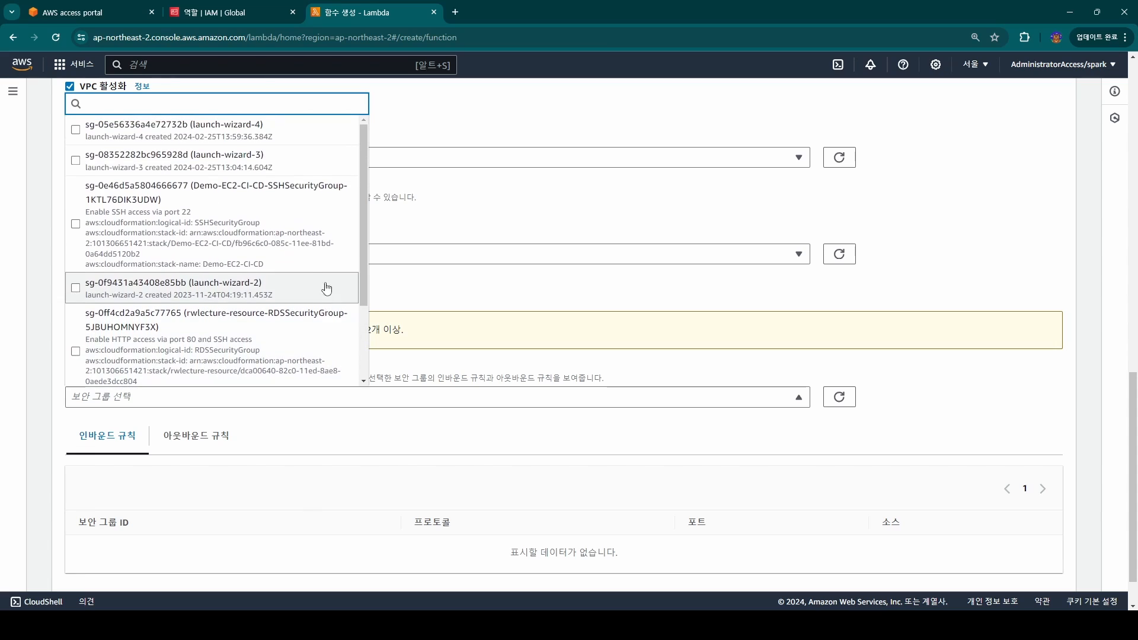
scroll(320, 249, down, 2)
scroll(318, 243, up, 1)
scroll(319, 252, down, 1)
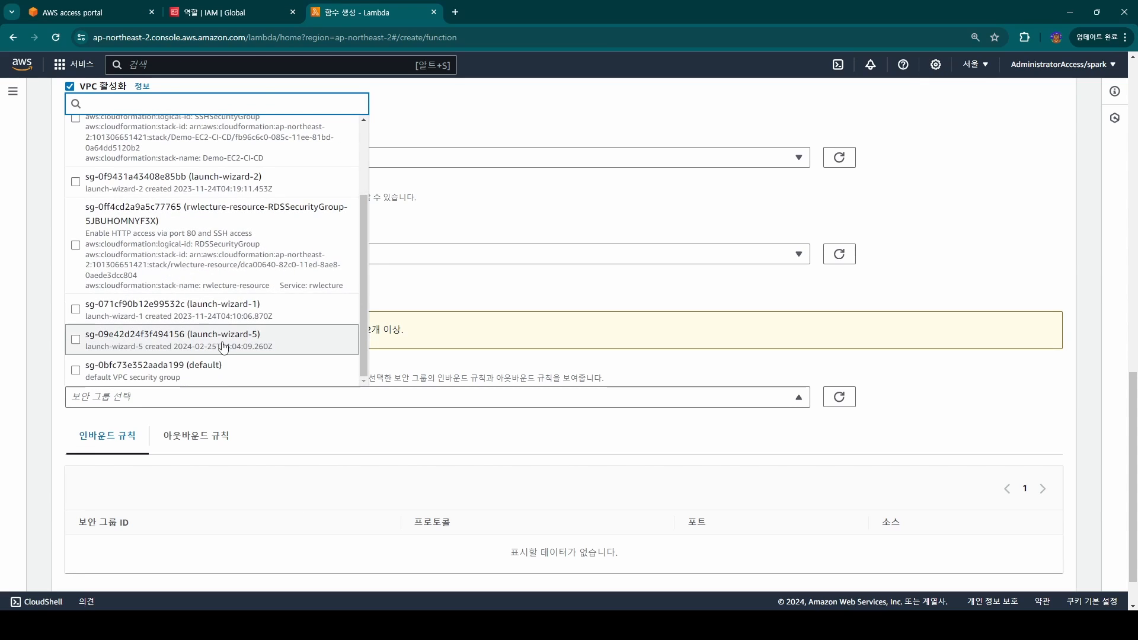
click(76, 344)
click(556, 431)
Step: Review the security group's inbound rules and create the Lambda function
scroll(503, 427, down, 2)
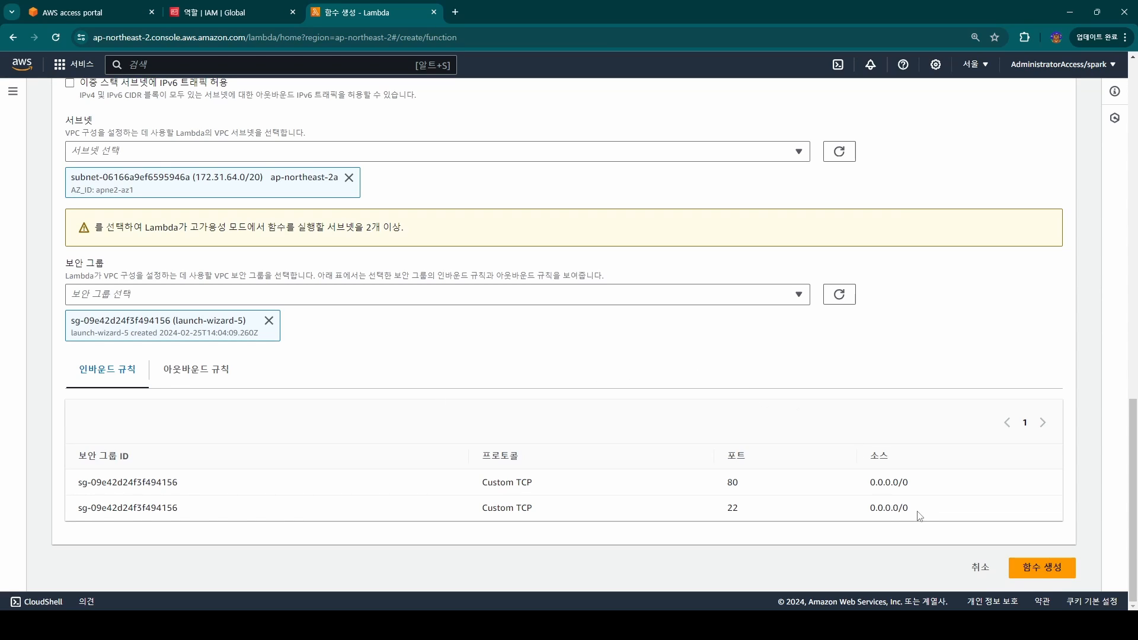
drag(913, 513, 175, 320)
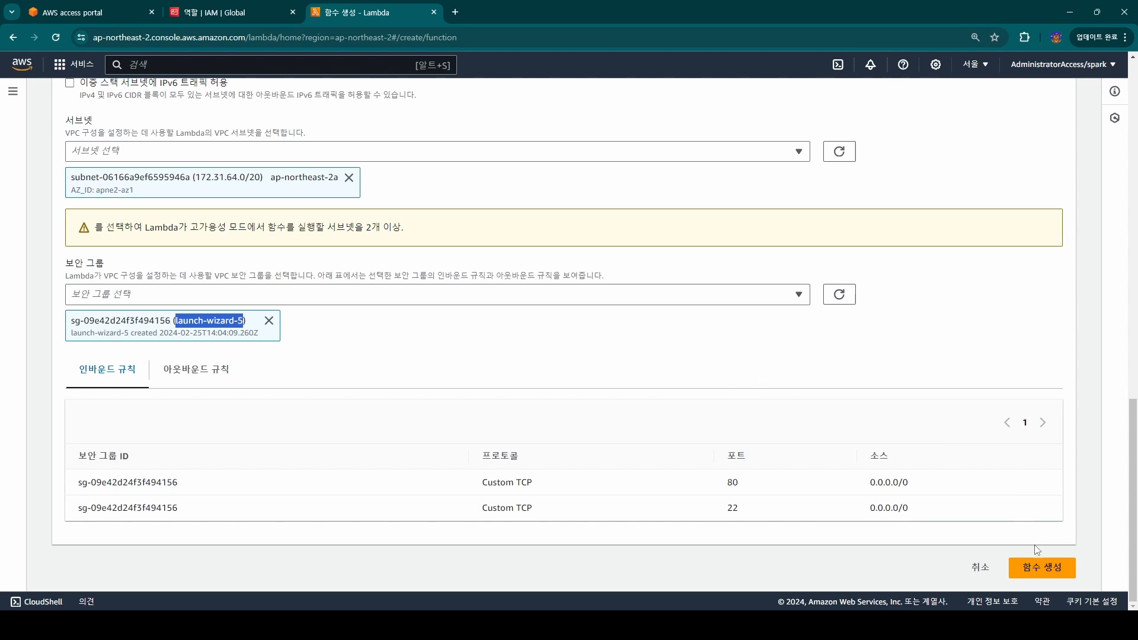
click(1040, 570)
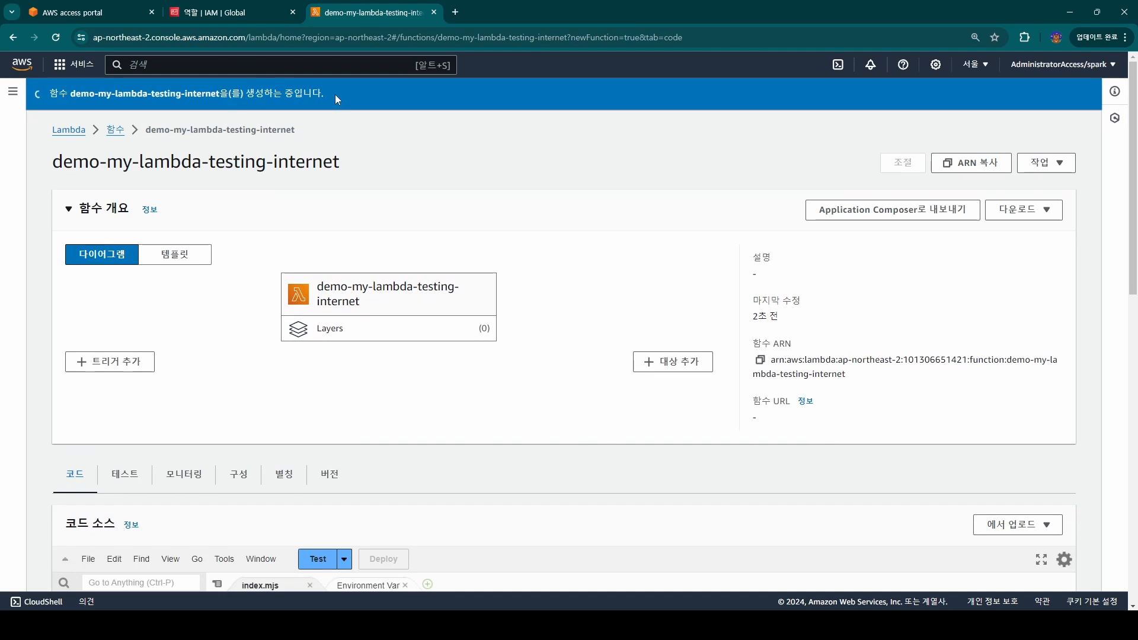
drag(336, 94, 41, 98)
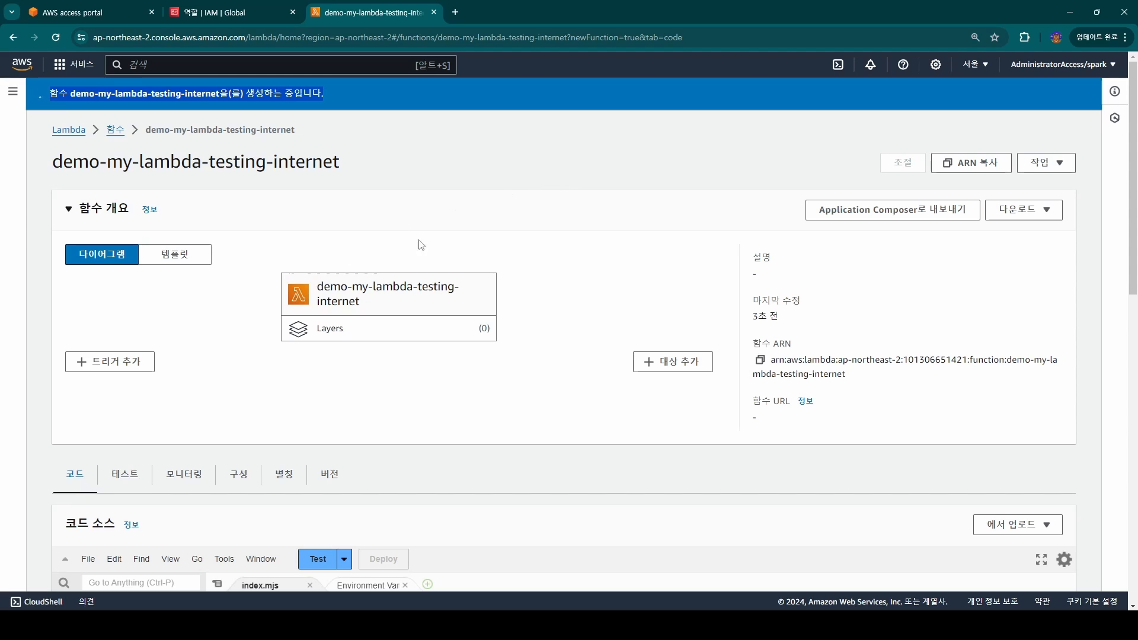
scroll(484, 330, down, 7)
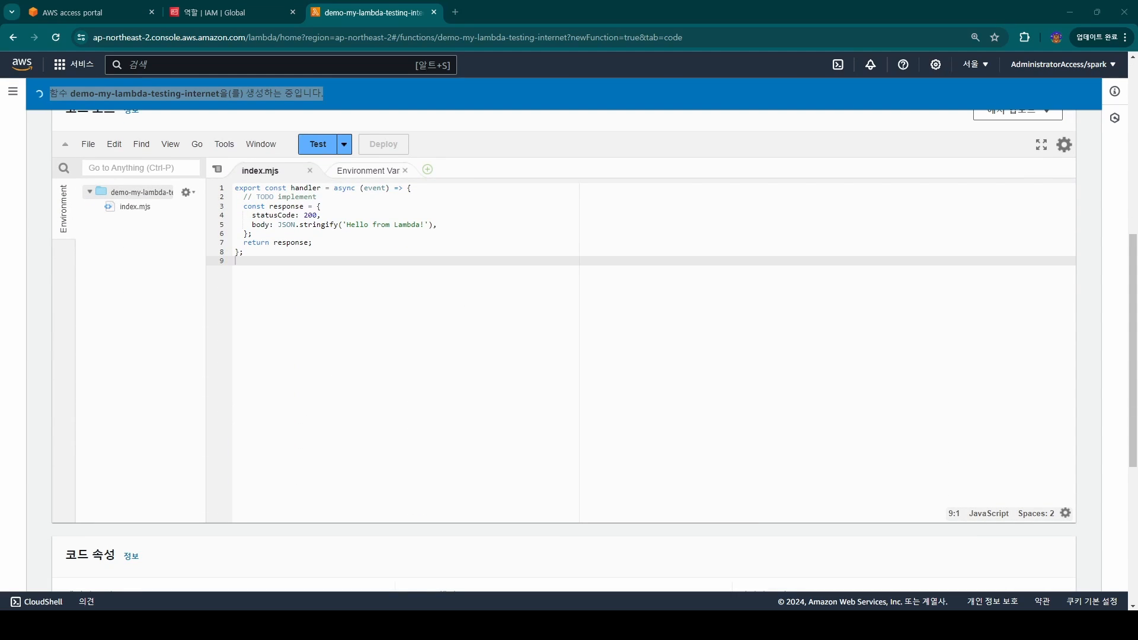
key(ctrl+a)
text(import https from 'https';  export const handler = async (event) => {     return new Promise((resolve, reject) => {         https.get(`https://${event.domain}`, (res) => {             let data = '';             res.on('data', (chunk) => data += chunk);             res.on('end', () => resolve({ statusCode: 200, body: data }));         }).on('error', (e) => reject({ statusCode: 500, body: e.message }));     }); };)
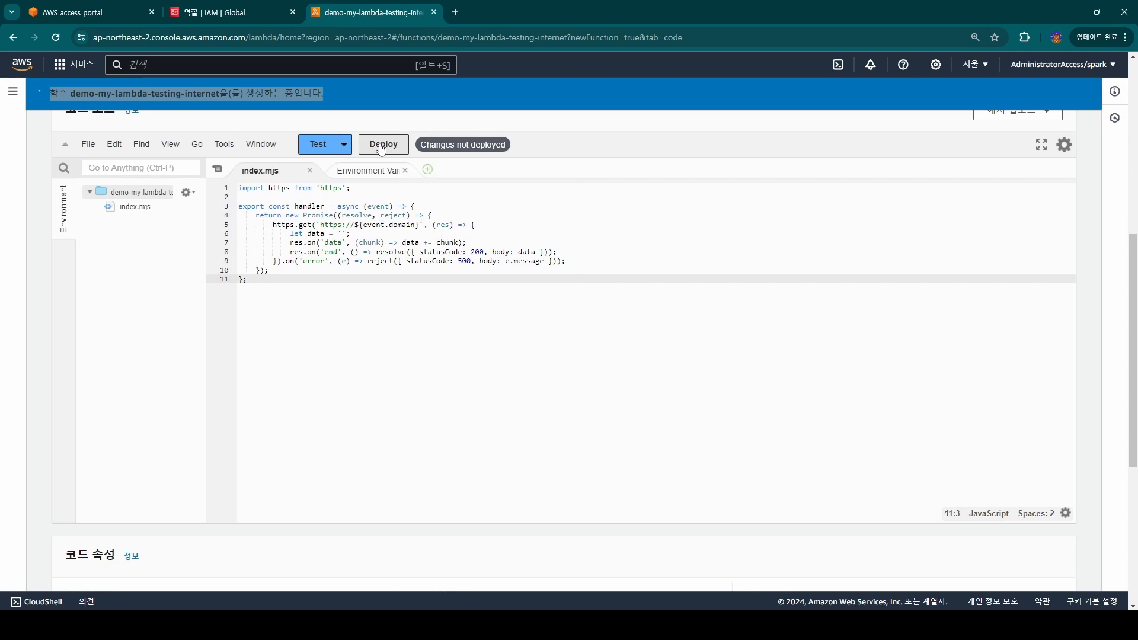
click(388, 147)
drag(277, 144, 76, 127)
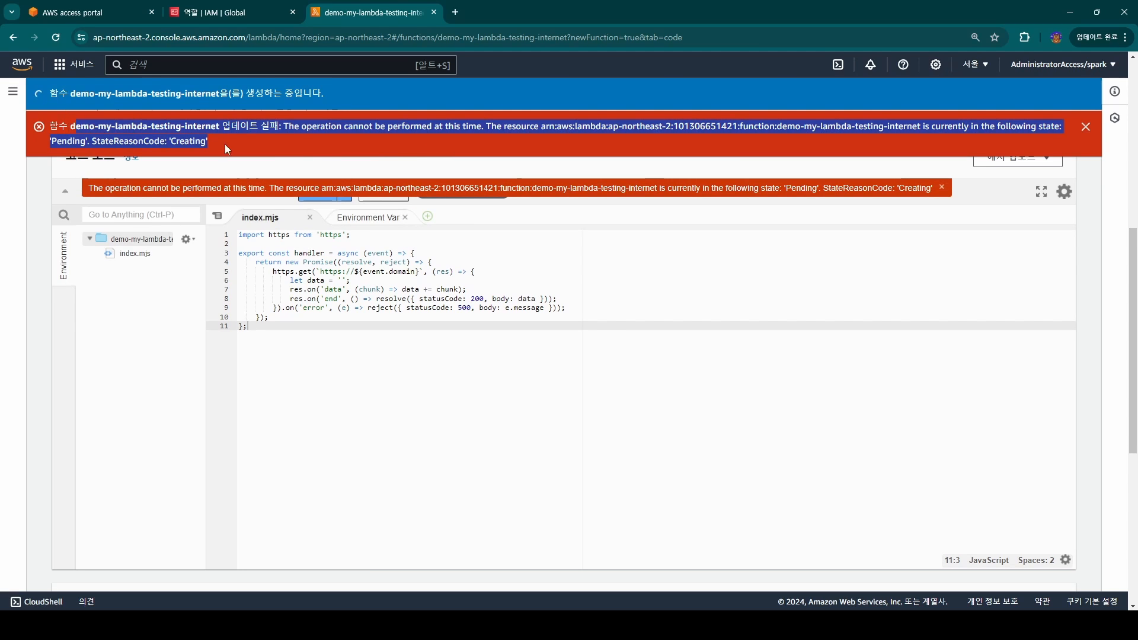
Step: Dismiss the failed update notification and check the creation status of the demo-my-lambda-testing-internet function
click(569, 262)
click(1086, 126)
scroll(711, 237, up, 3)
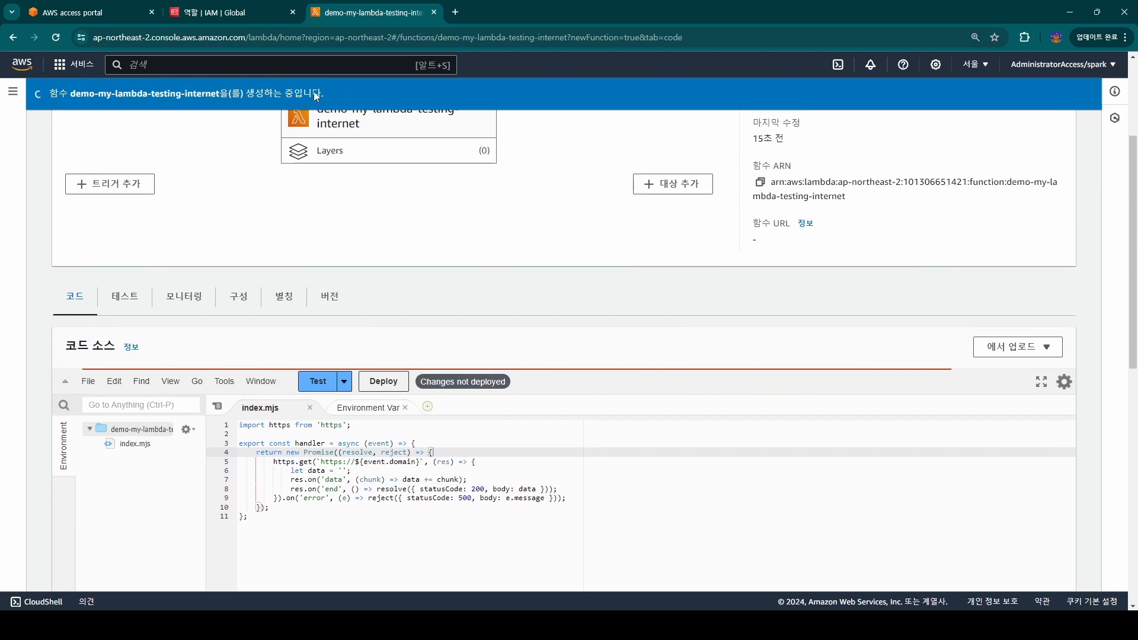
drag(323, 93, 34, 93)
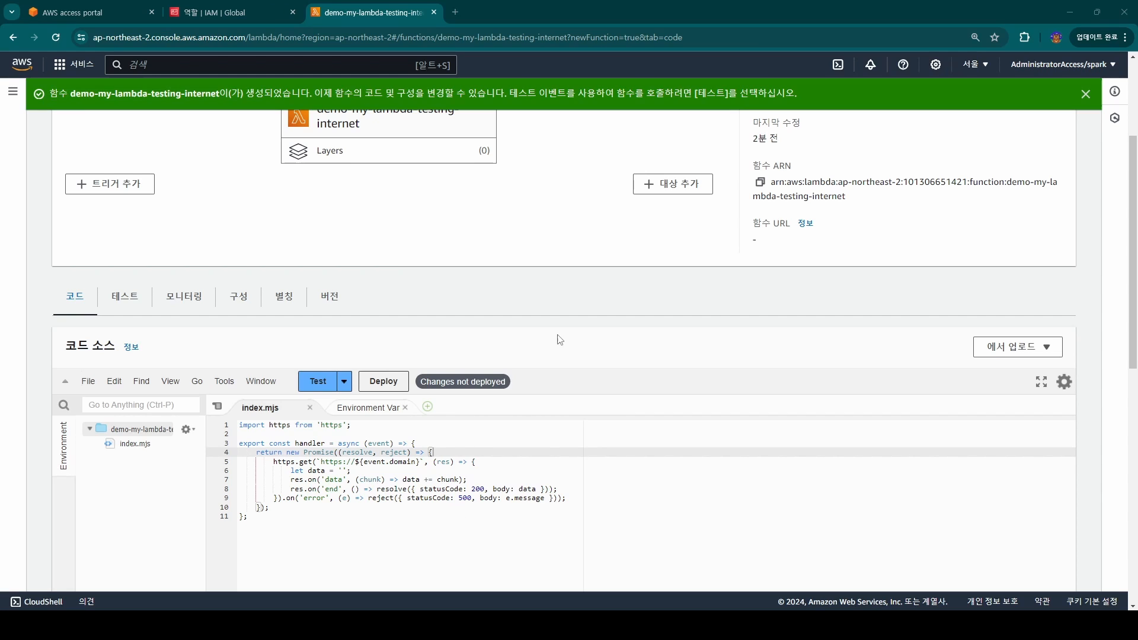
scroll(578, 338, up, 3)
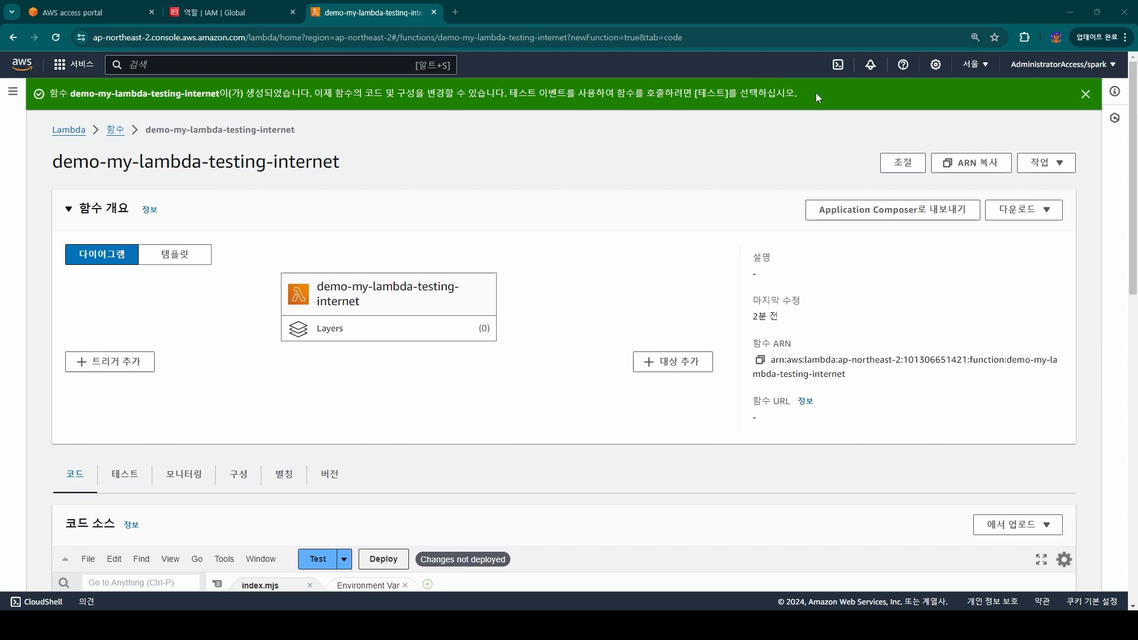
drag(801, 95, 50, 95)
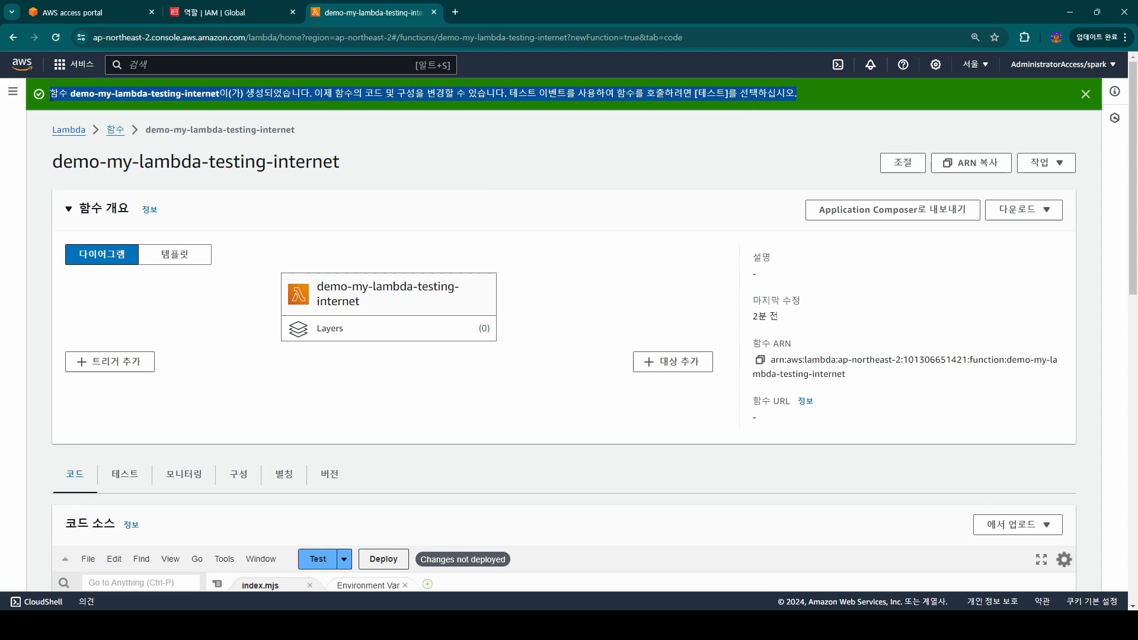
scroll(537, 338, down, 7)
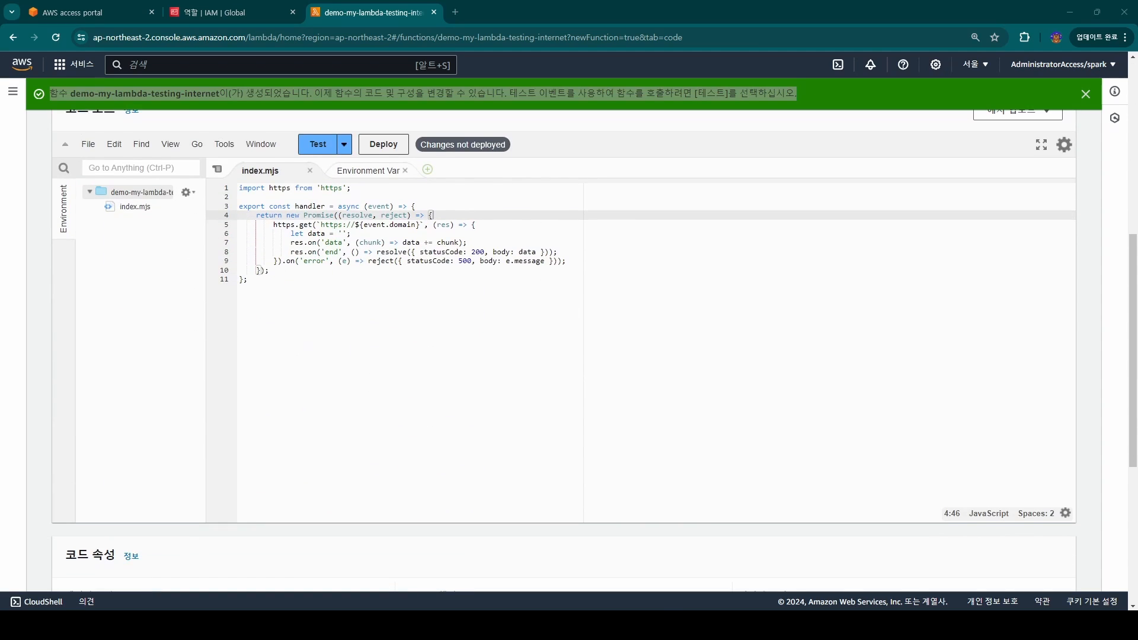
click(382, 337)
key(ctrl+a)
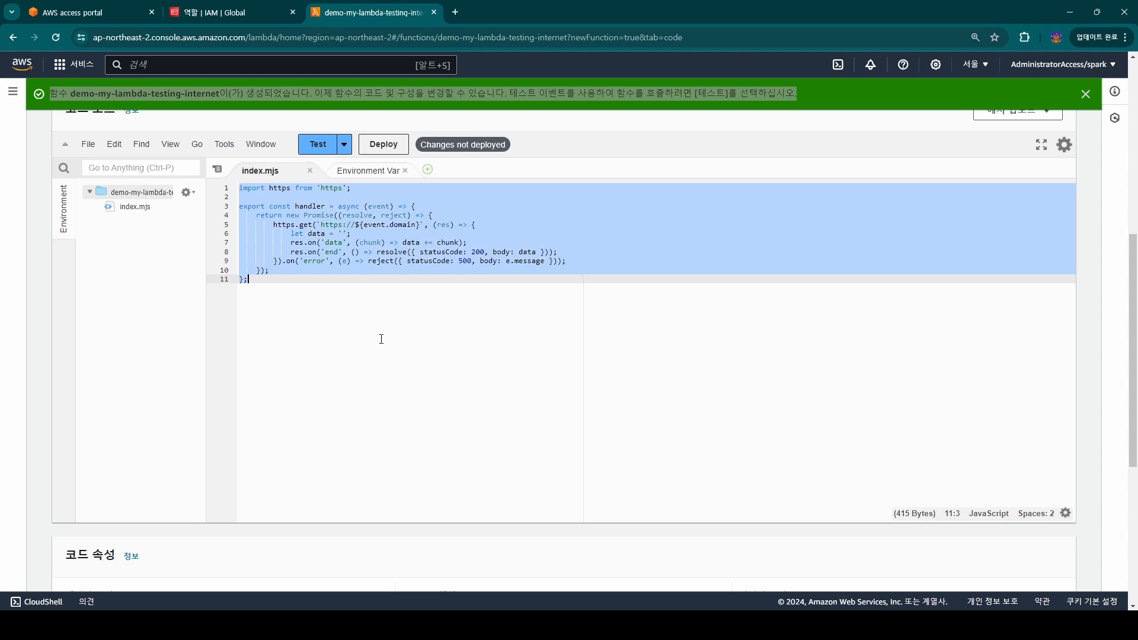
text(import https from 'https';  export const handler = async (event) => {     return new Promise((resolve, reject) => {         https.get(`https://${event.domain}`, (res) => {             let data = '';             res.on('data', (chunk) => data += chunk);             res.on('end', () => resolve({ statusCode: 200, body: data }));         }).on('error', (e) => reject({ statusCode: 500, body: e.message }));     }); };)
scroll(330, 348, up, 2)
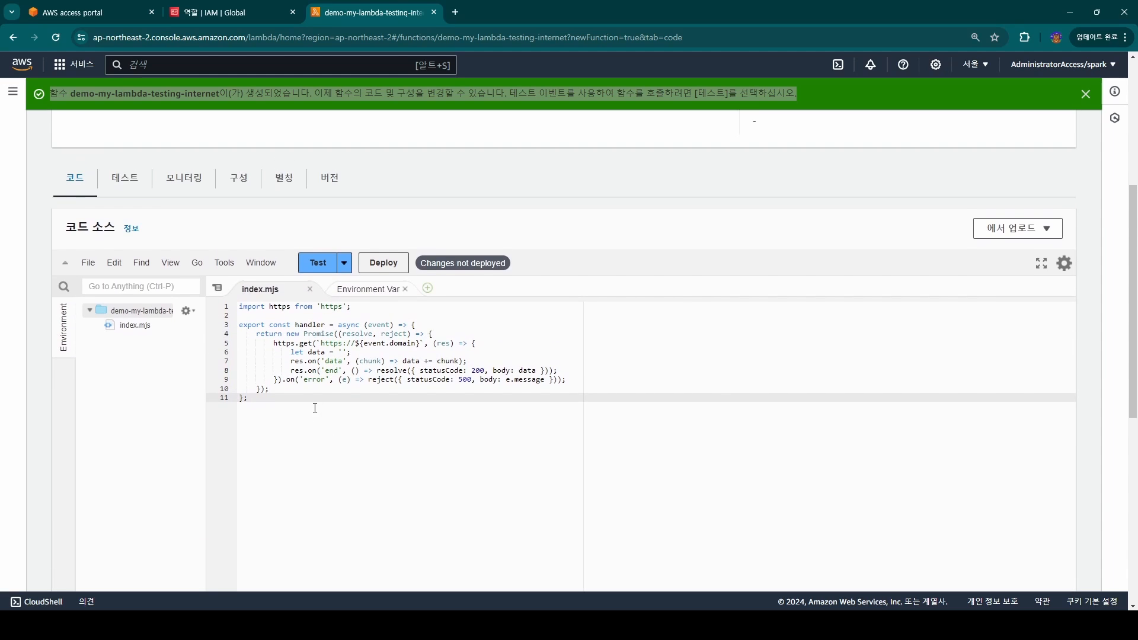
scroll(351, 391, down, 2)
scroll(353, 363, up, 1)
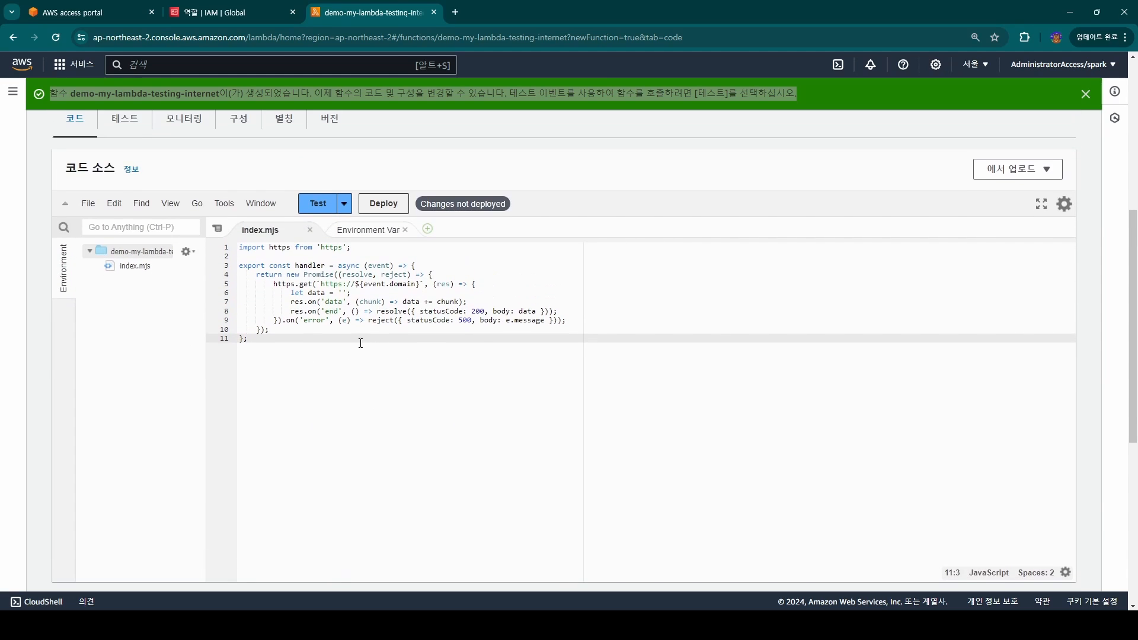
drag(301, 345, 230, 240)
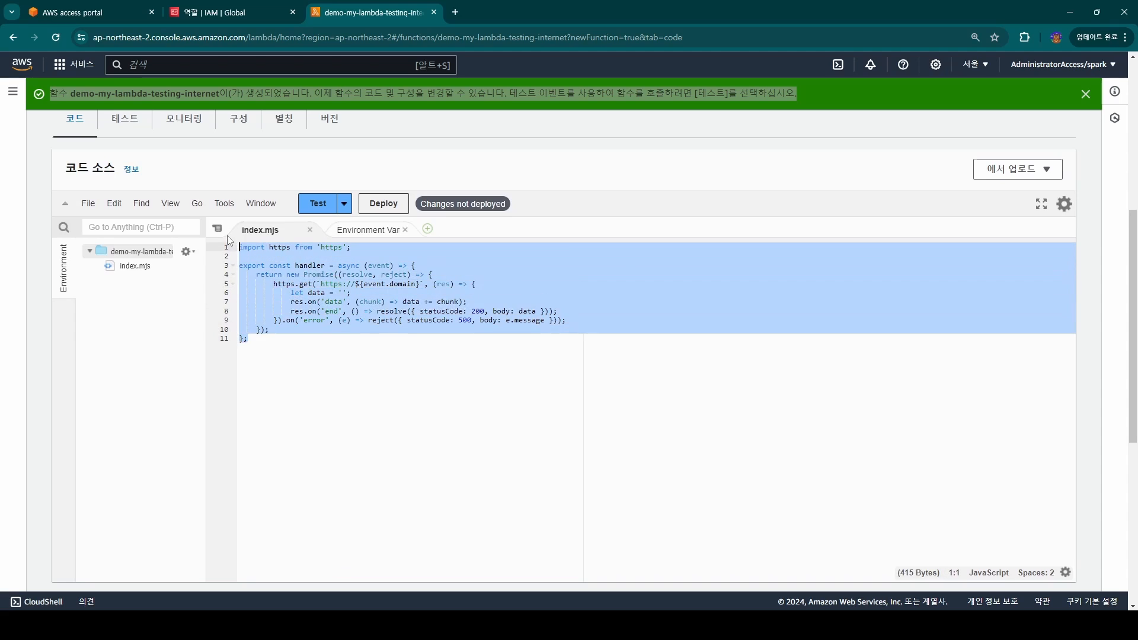
click(546, 363)
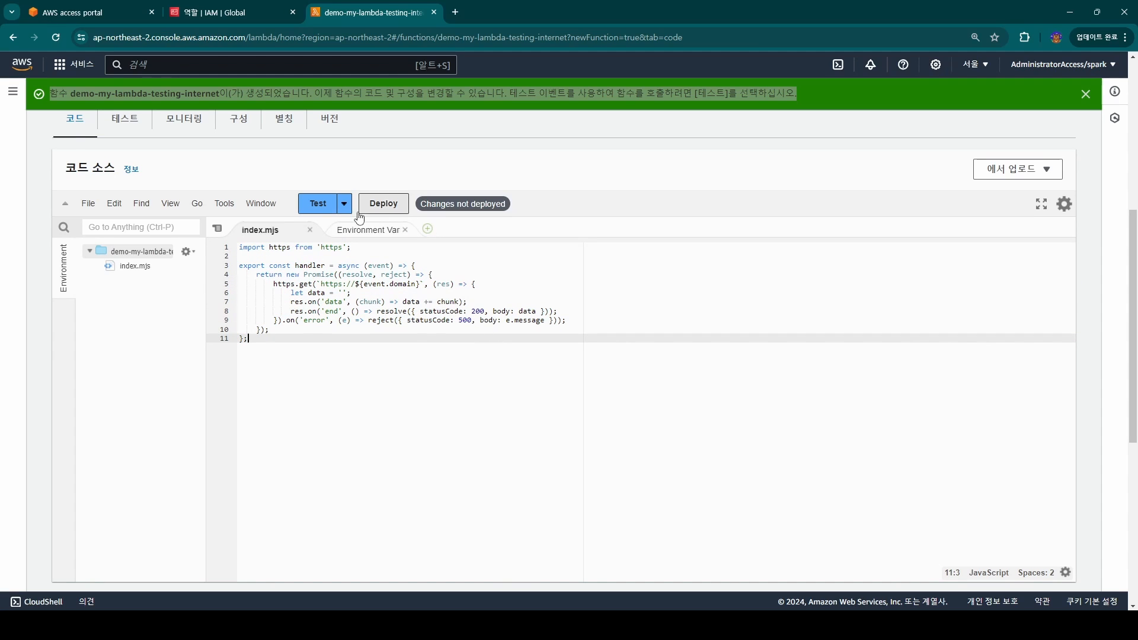
click(401, 209)
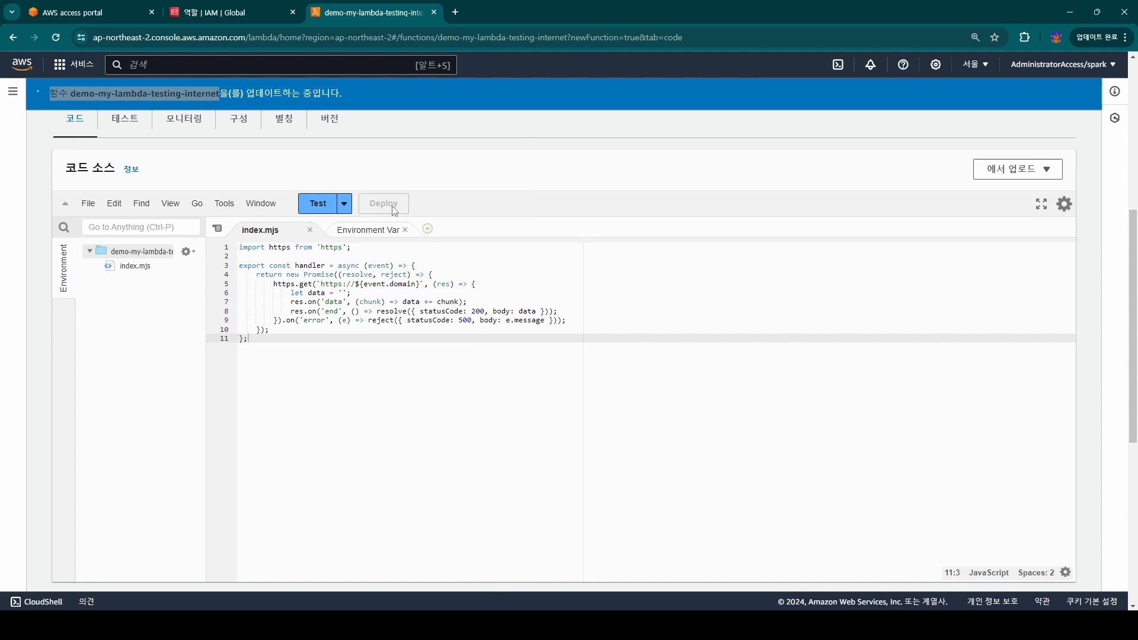
click(345, 207)
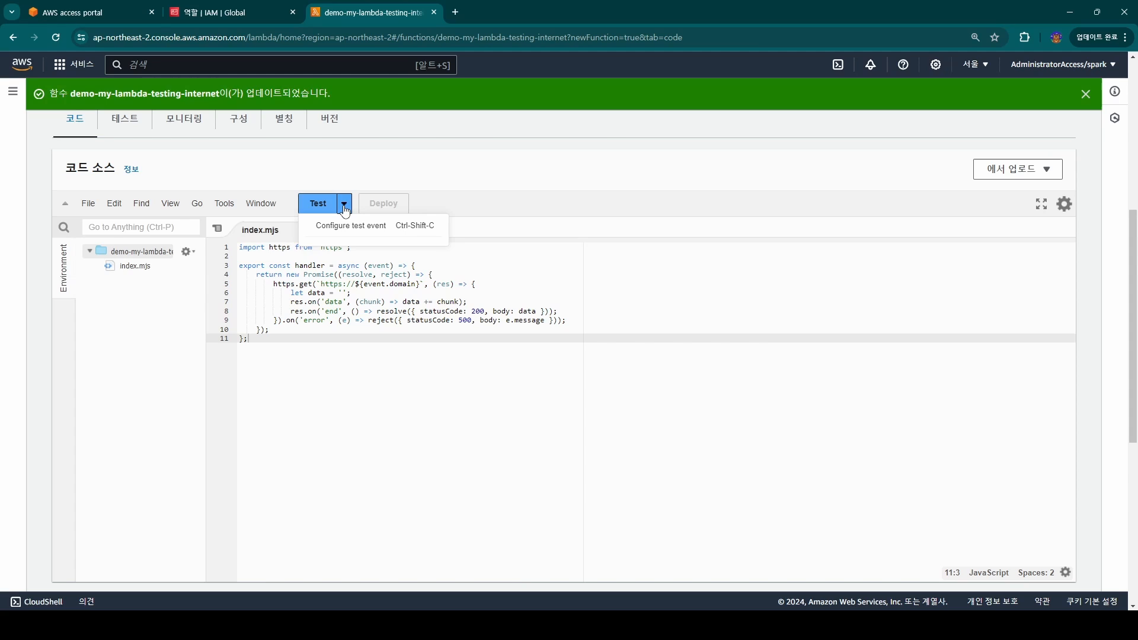
click(371, 227)
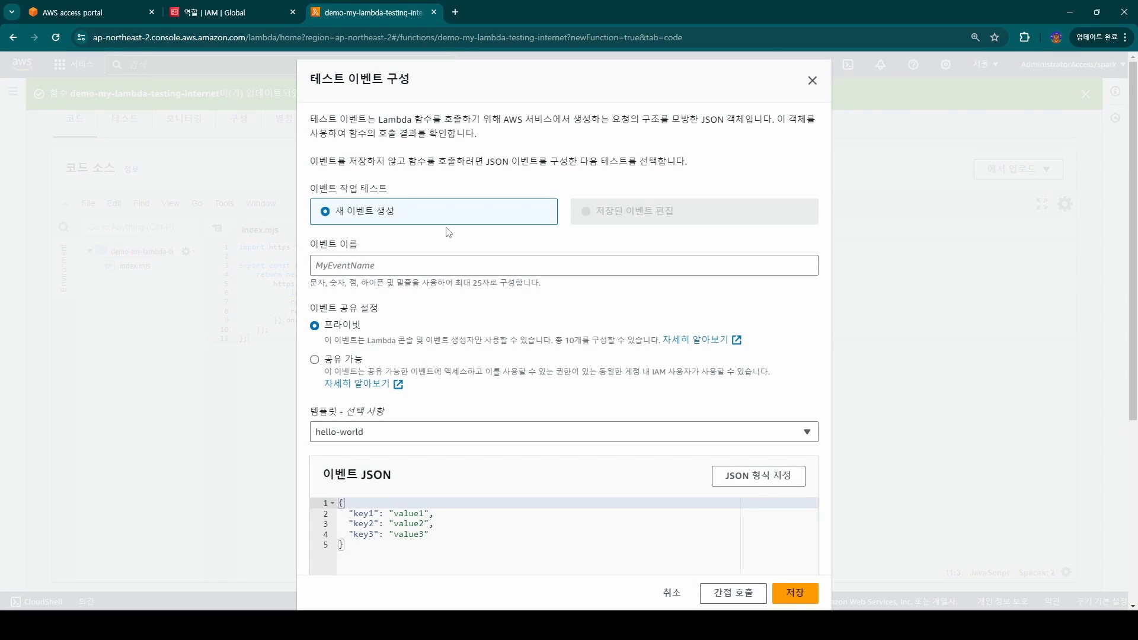
double_click(359, 513)
text(d)
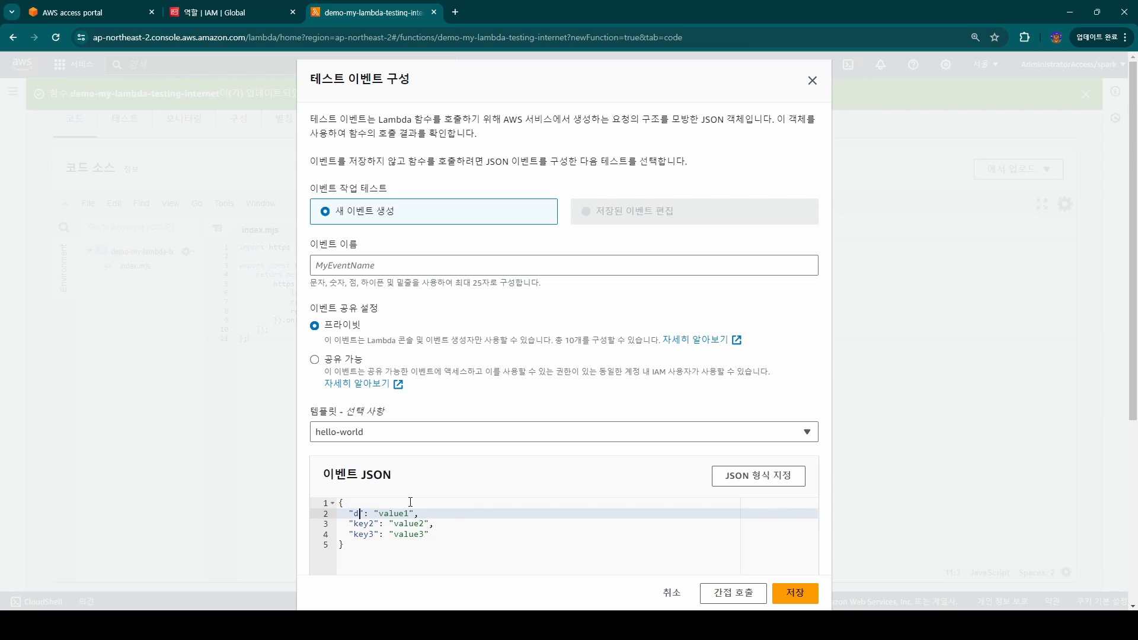
text(omain)
double_click(418, 513)
key(Right)
text(www)
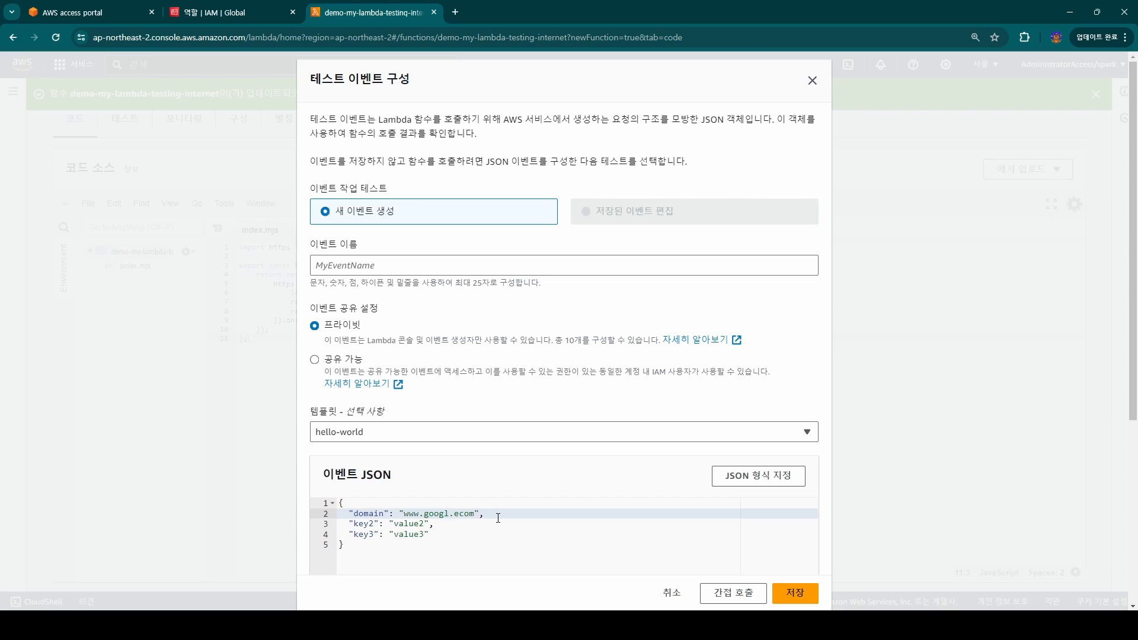
text(.googl.ecom)
drag(479, 514, 489, 533)
key(BackSpace)
key(Delete)
Step: Name the test event my-test-event and save it as a private event
click(794, 593)
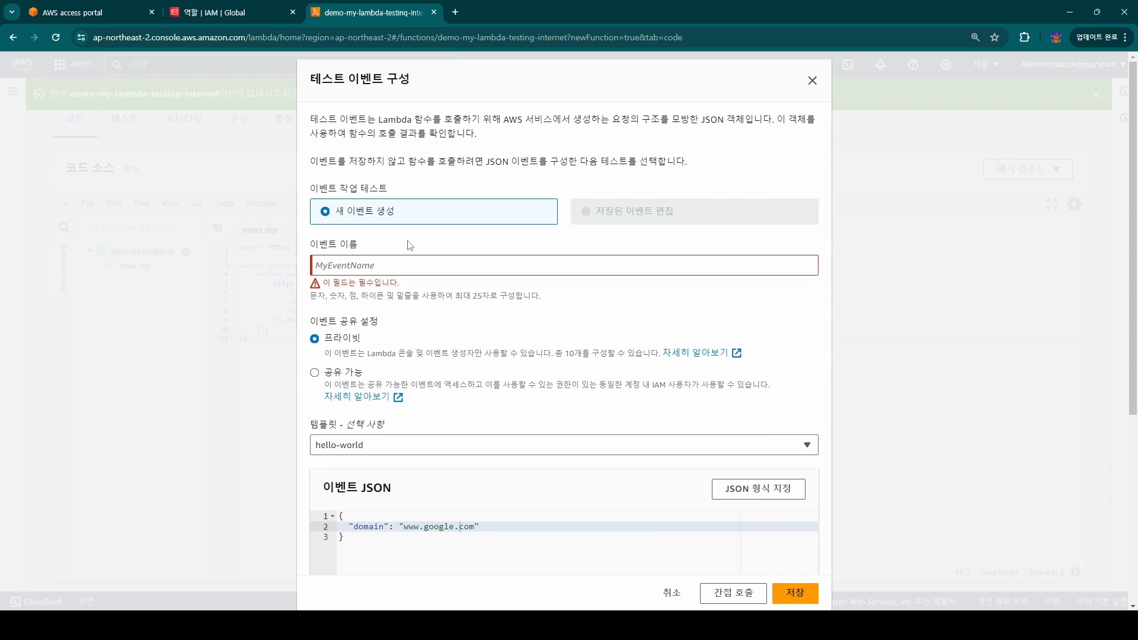
click(406, 265)
text(my-test-event)
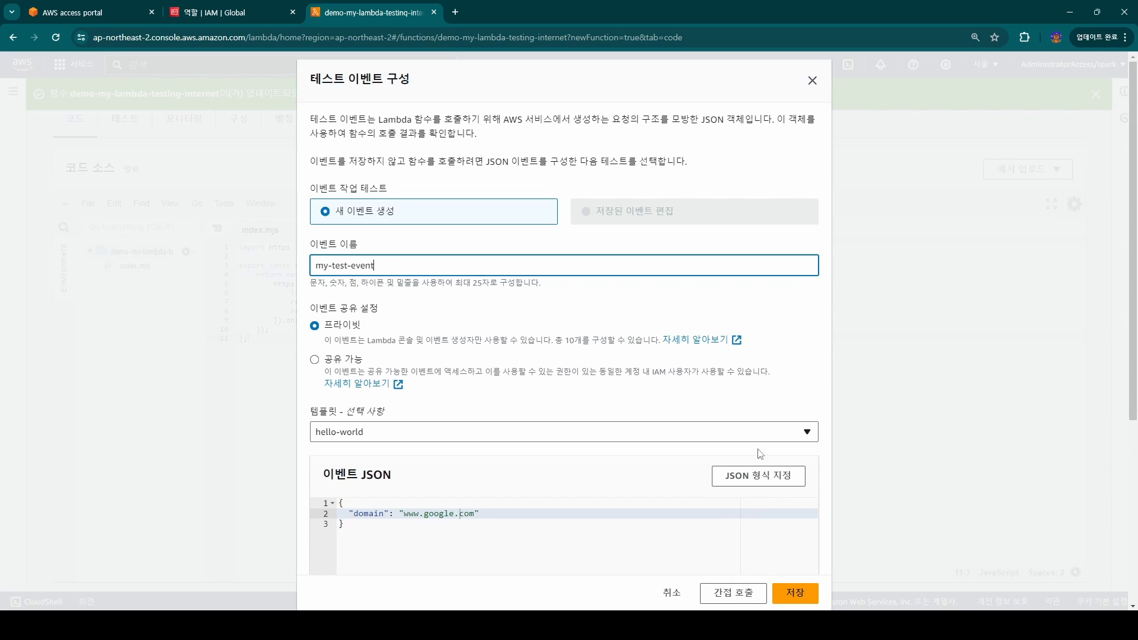
click(794, 592)
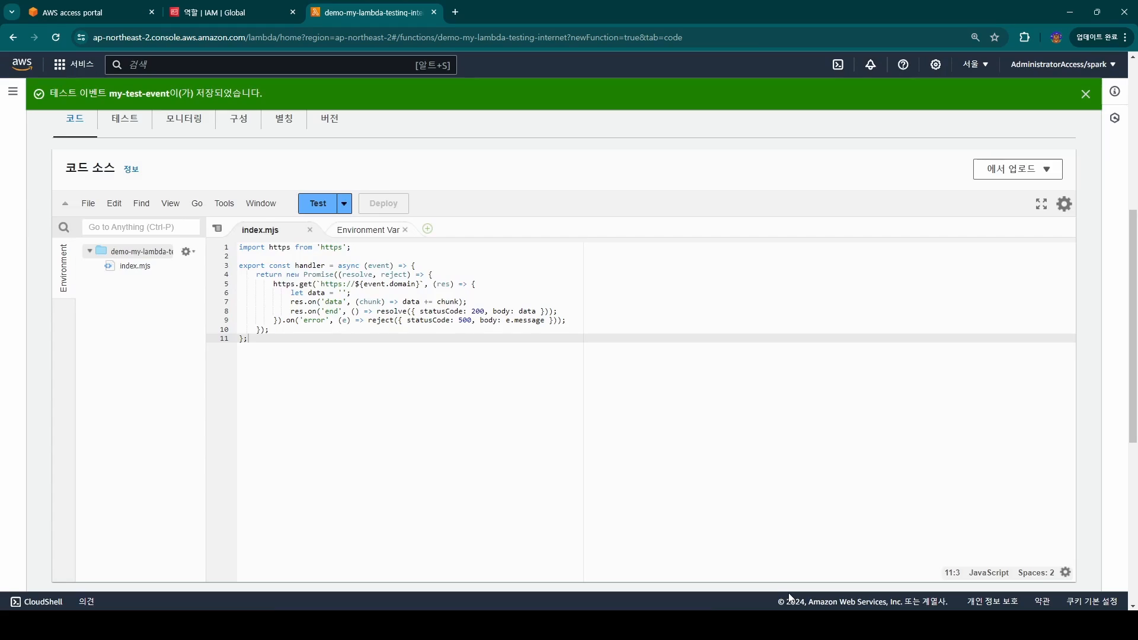
Step: Run the function with my-test-event and examine the response in the execution results
click(323, 204)
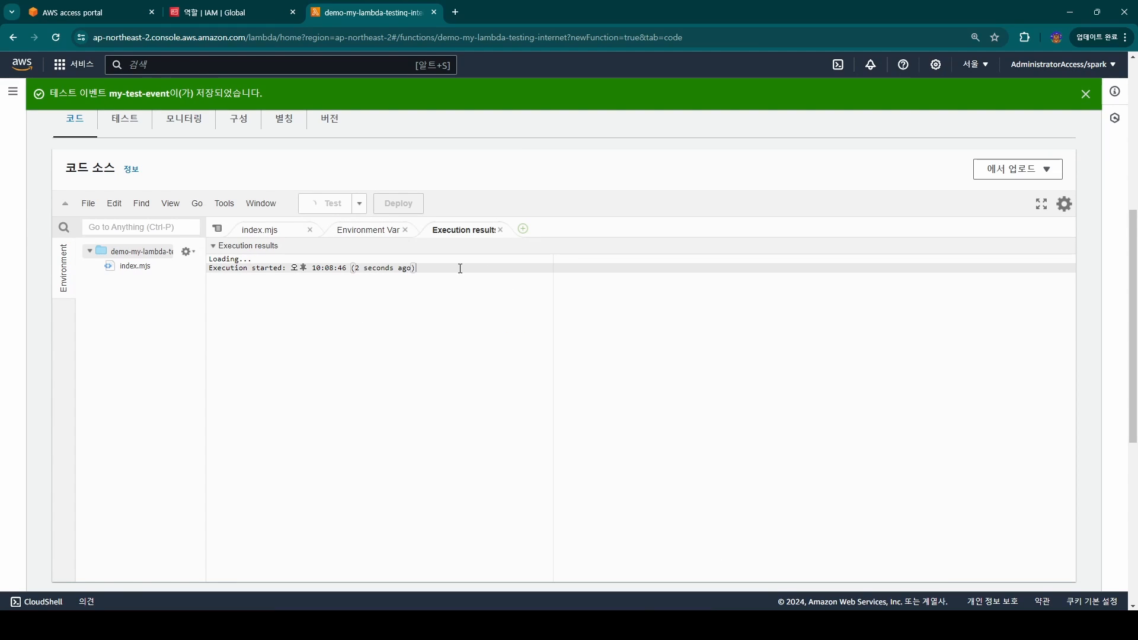
drag(328, 261, 222, 267)
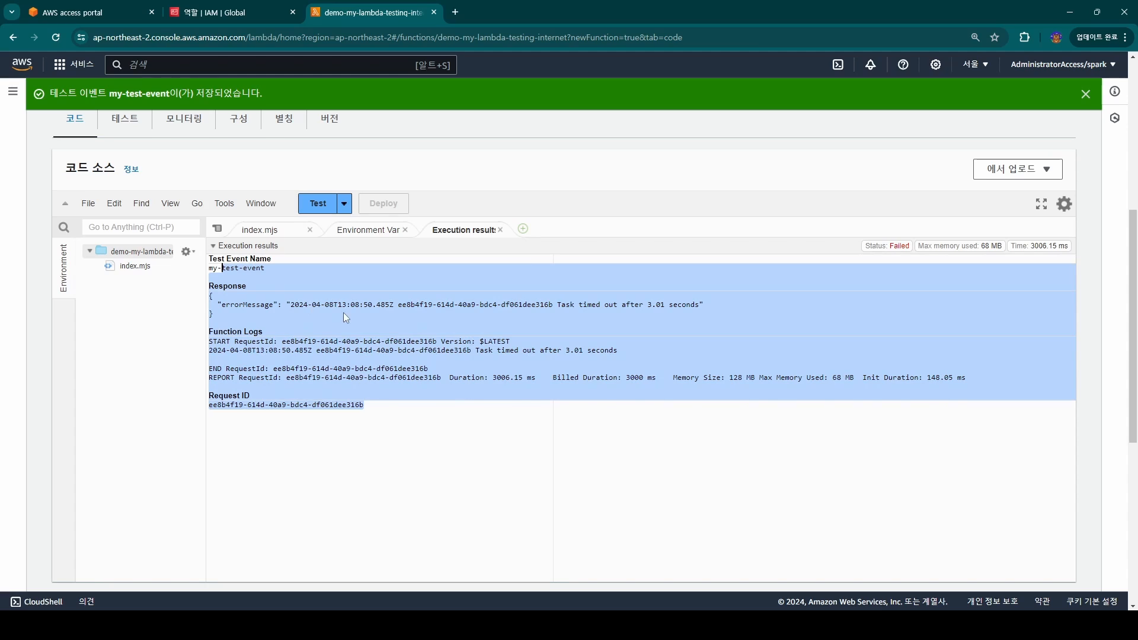
drag(704, 305, 368, 306)
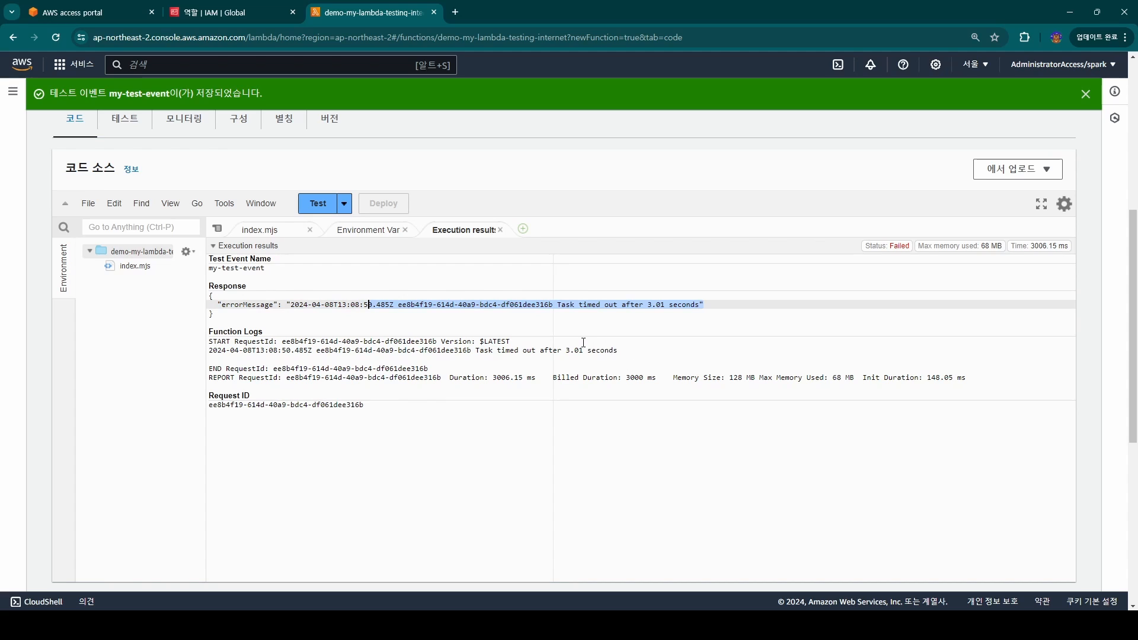
scroll(604, 329, up, 2)
scroll(610, 331, down, 2)
Step: Find EC2 among the AWS services, open it in a separate browser tab, and display its network interfaces
click(13, 93)
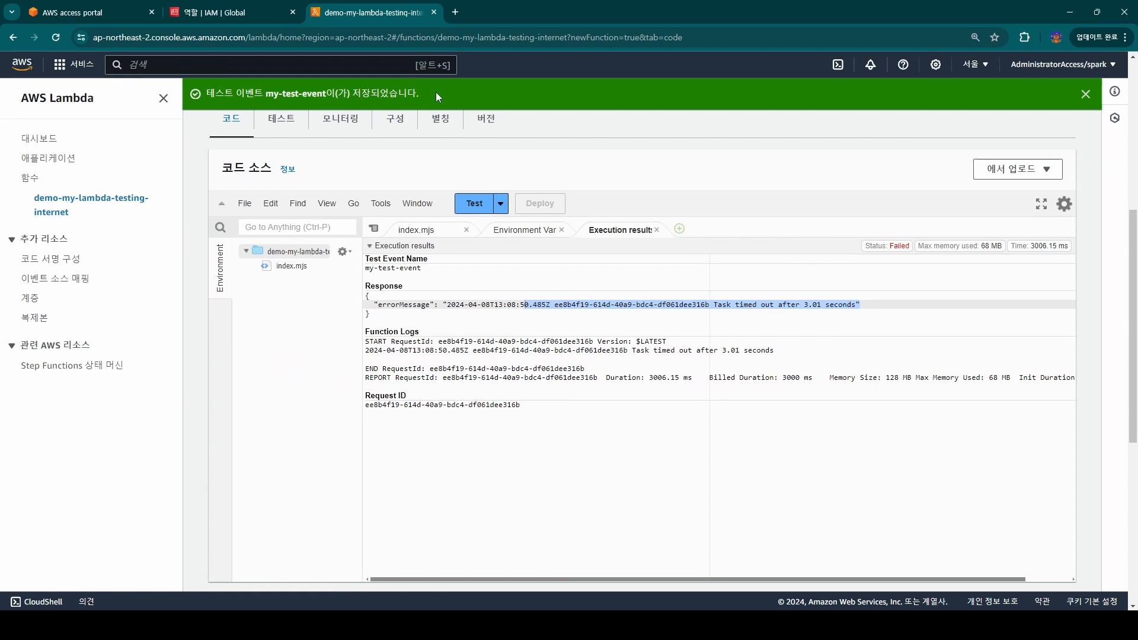
text(ec2)
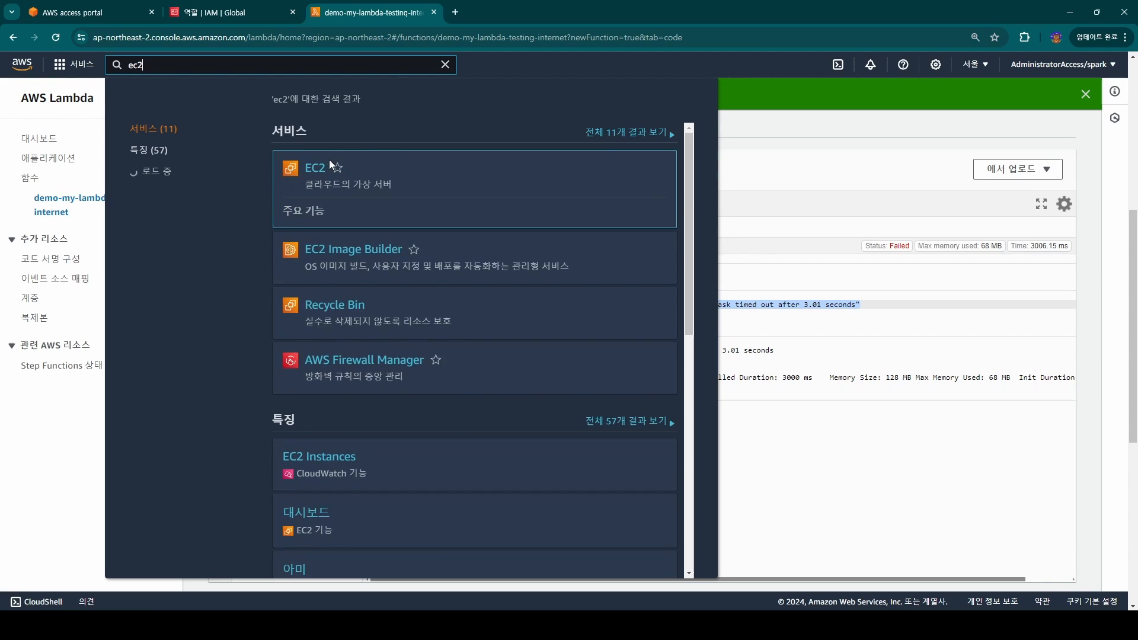
middle_click(325, 165)
click(474, 6)
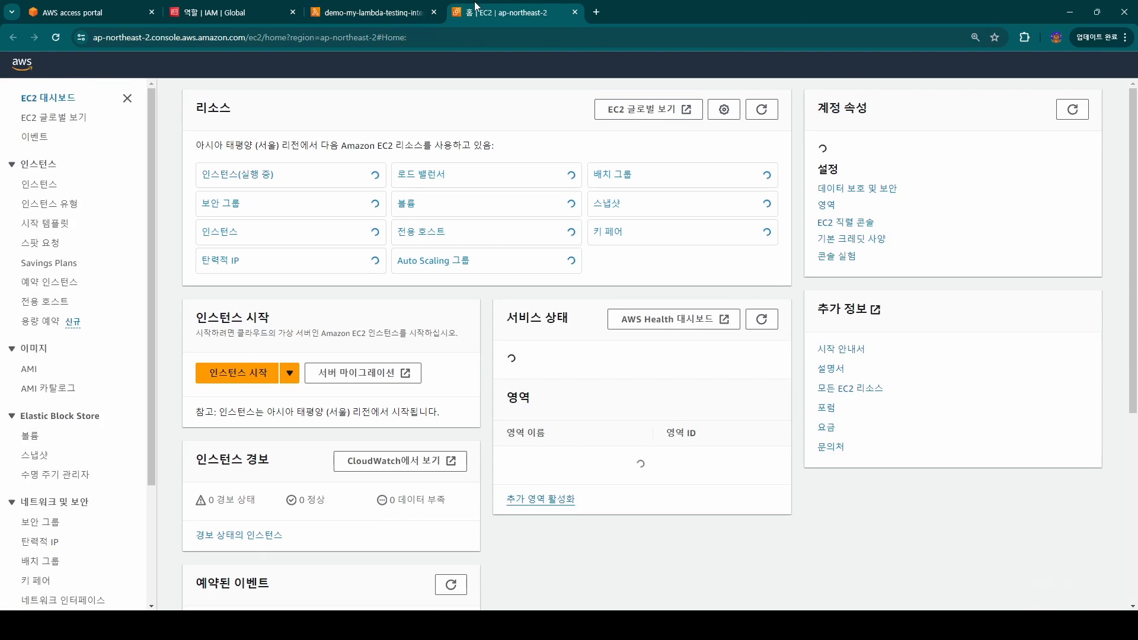
scroll(86, 425, down, 5)
click(83, 424)
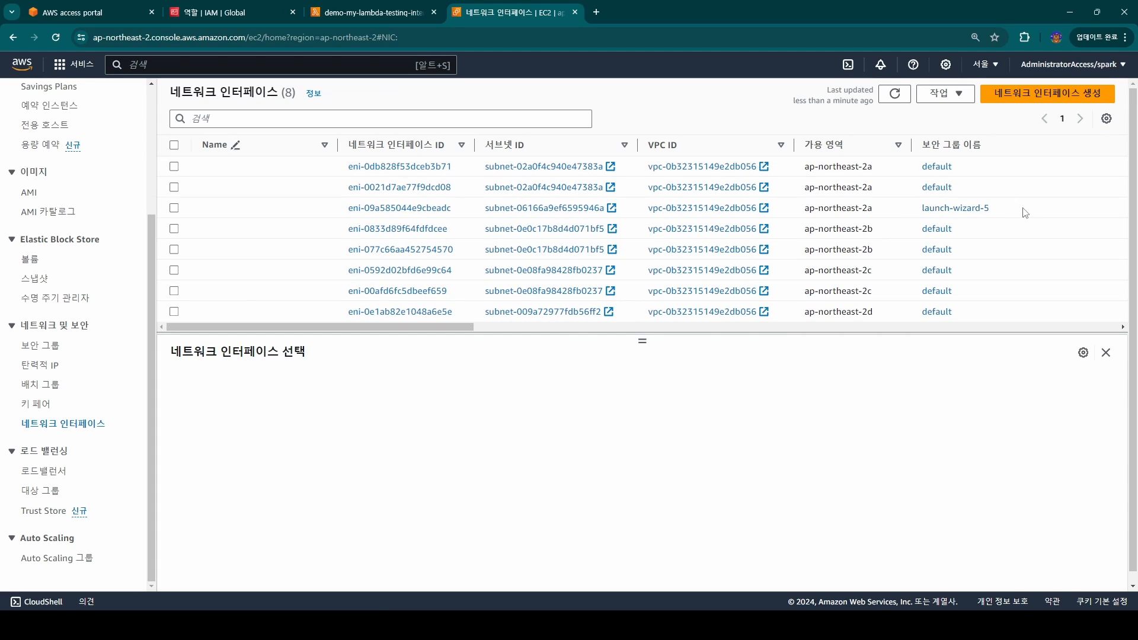
Step: Inspect the Lambda network interface eni-09a585044e9cbeadc, checking its availability zone and its security group launch-wizard-5
drag(1013, 216, 917, 213)
drag(460, 211, 355, 210)
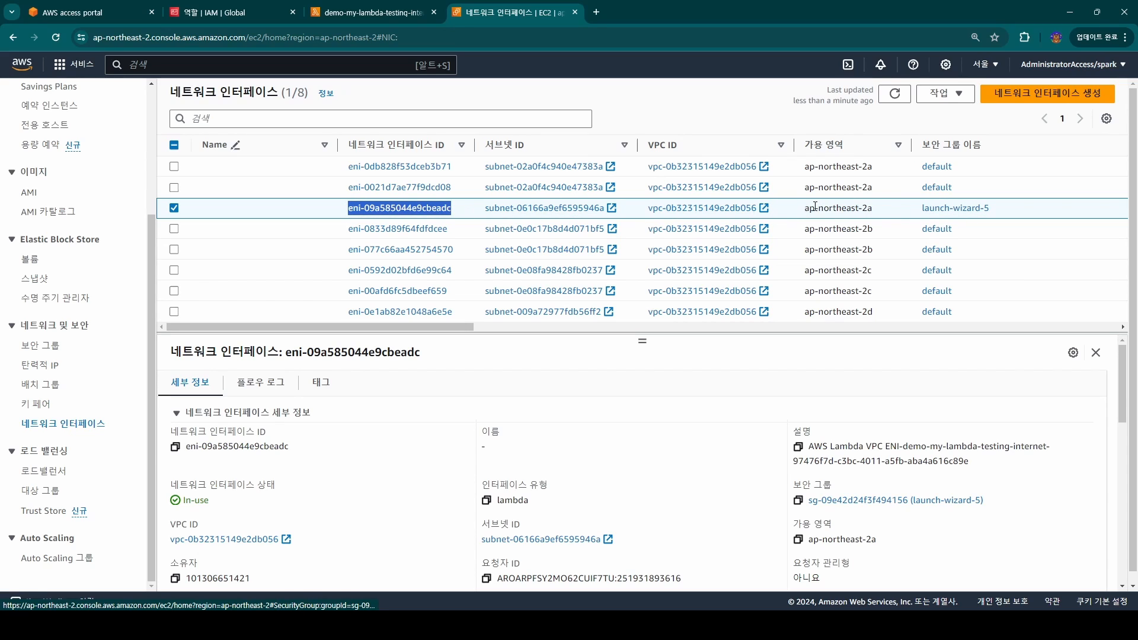
triple_click(847, 206)
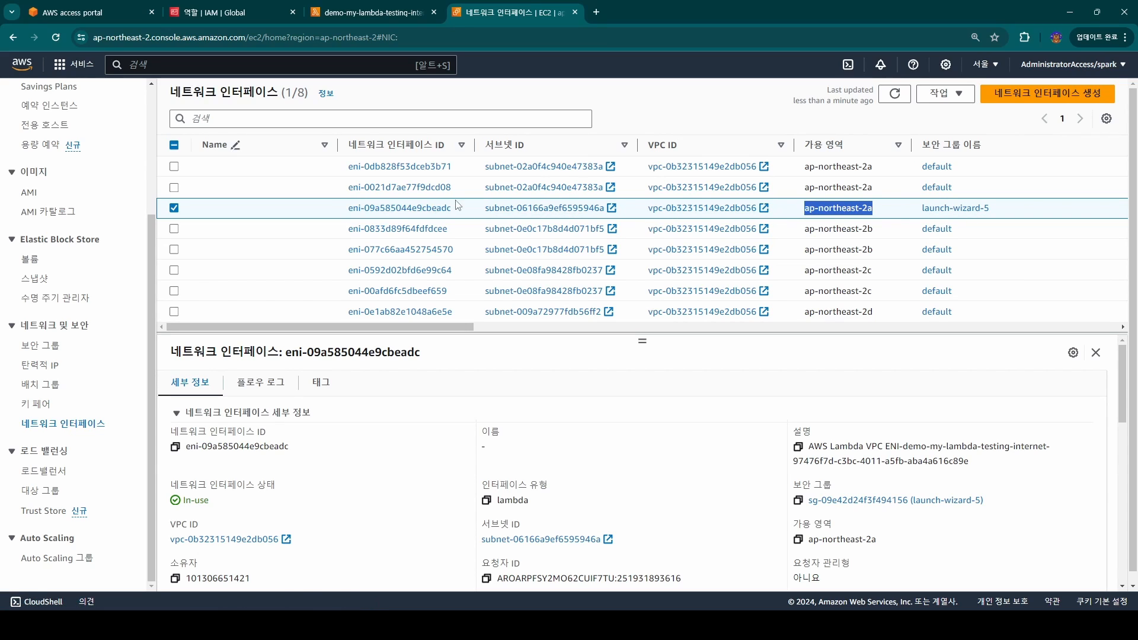
drag(459, 205, 347, 210)
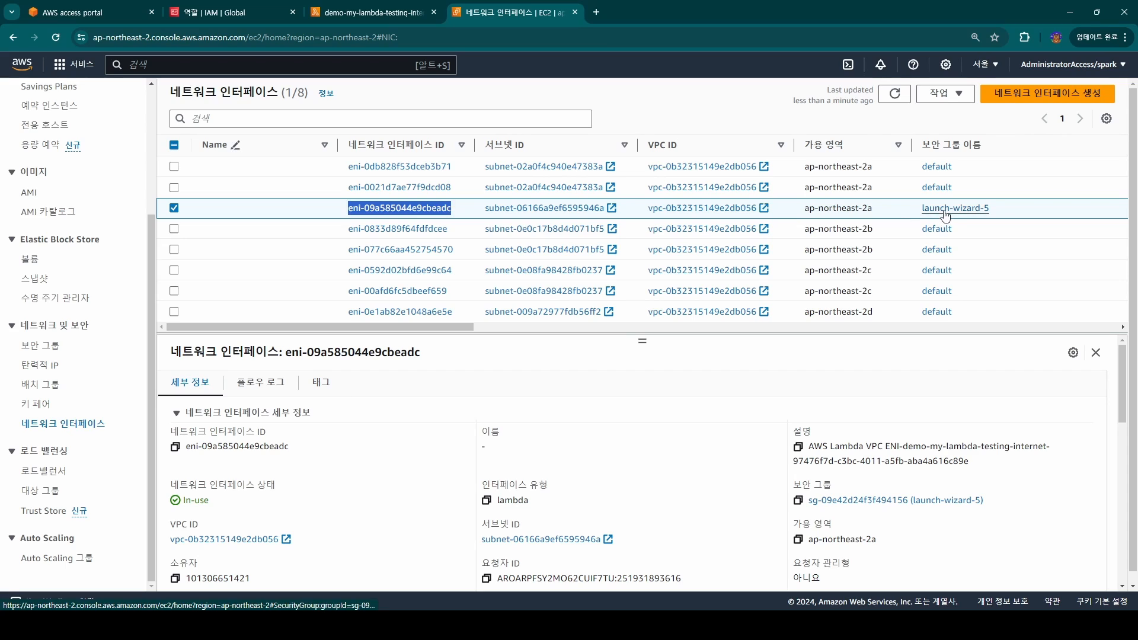
Step: Allocate an Elastic IP address from Amazon's IPv4 pool in the ap-northeast-2 network border group
click(44, 366)
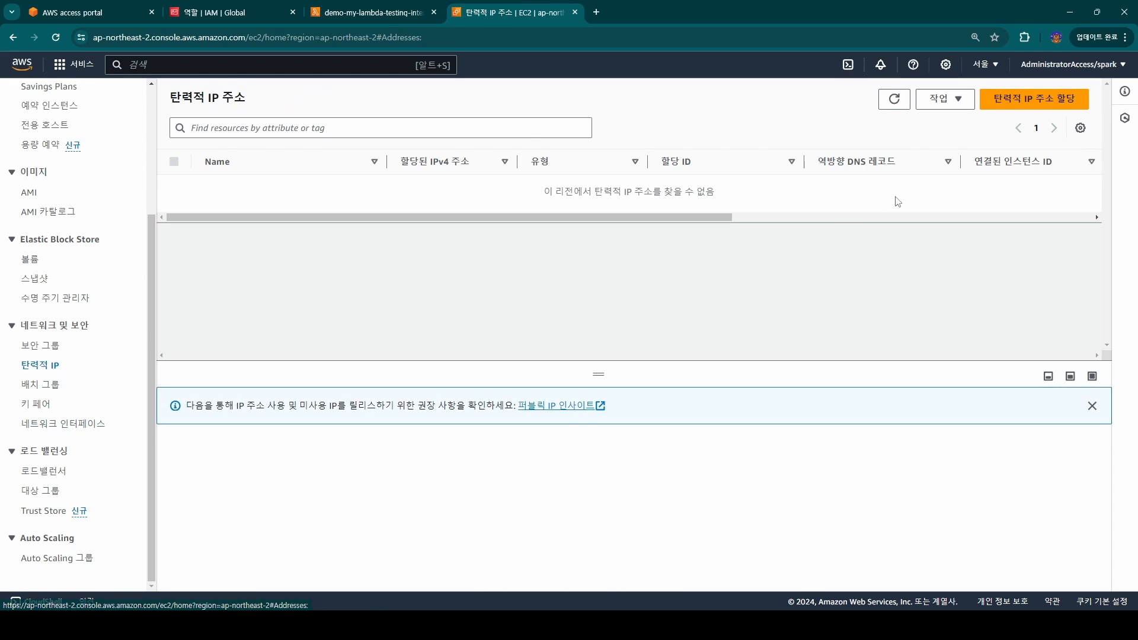
click(1041, 93)
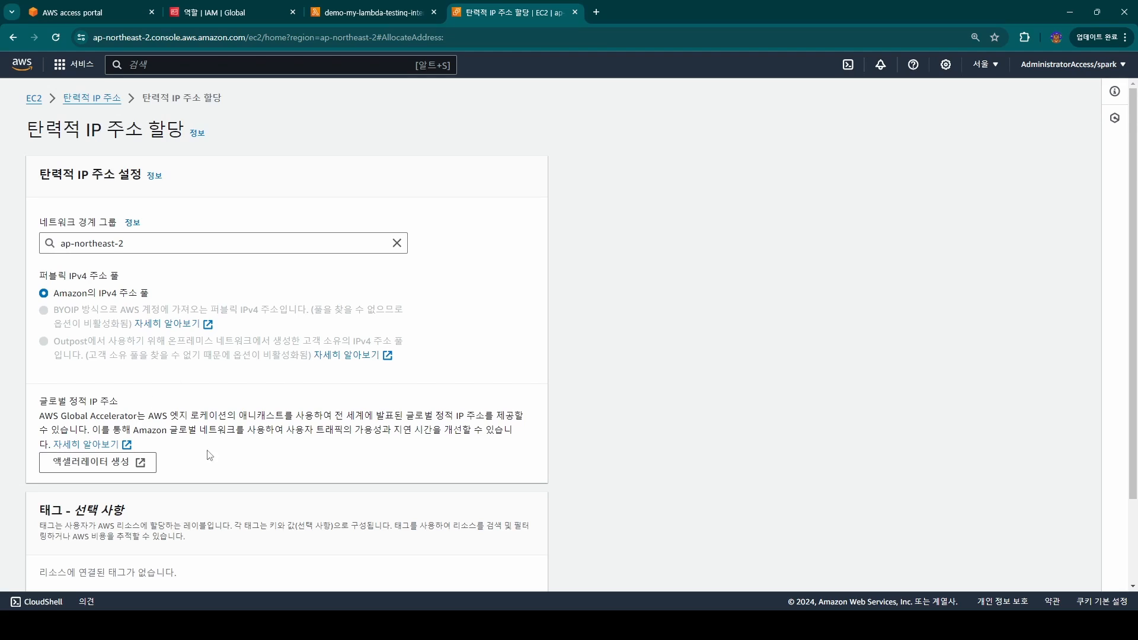
scroll(209, 456, down, 3)
click(526, 566)
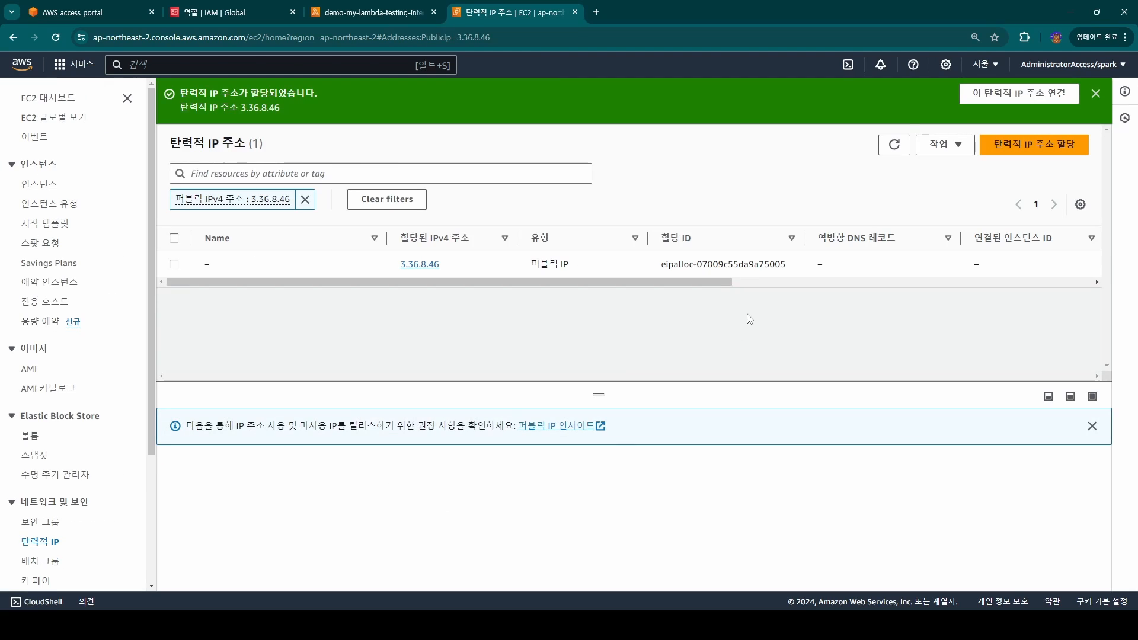
Step: Start associating the Elastic IP address 3.36.8.46, choose network interface as the resource type, and list the available interfaces
click(175, 238)
click(942, 145)
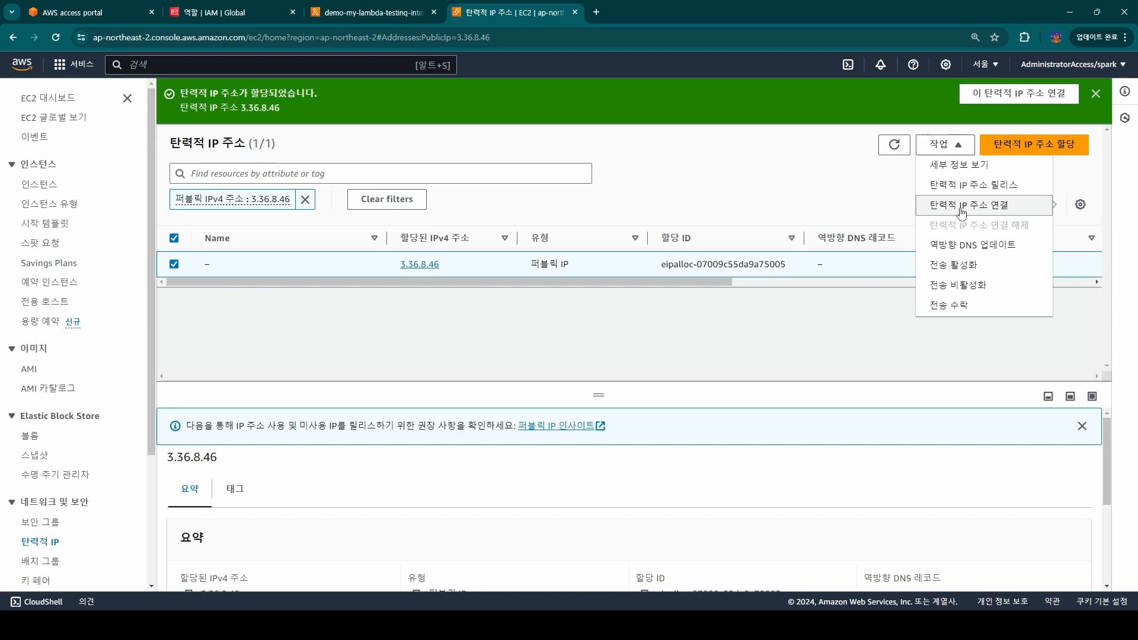
click(962, 206)
click(115, 273)
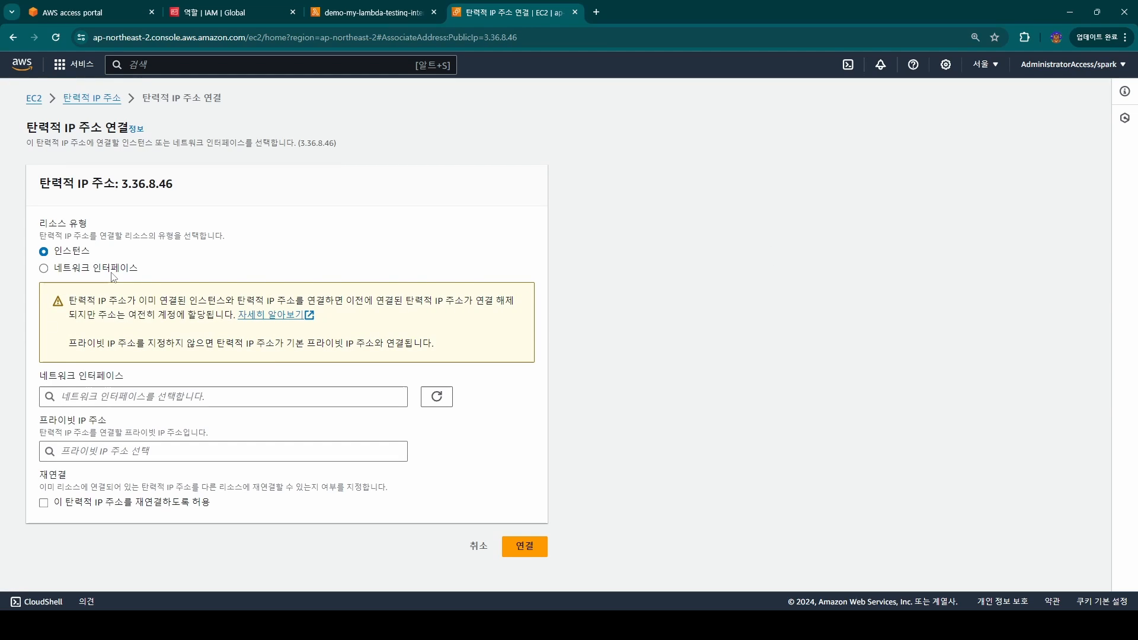
click(143, 396)
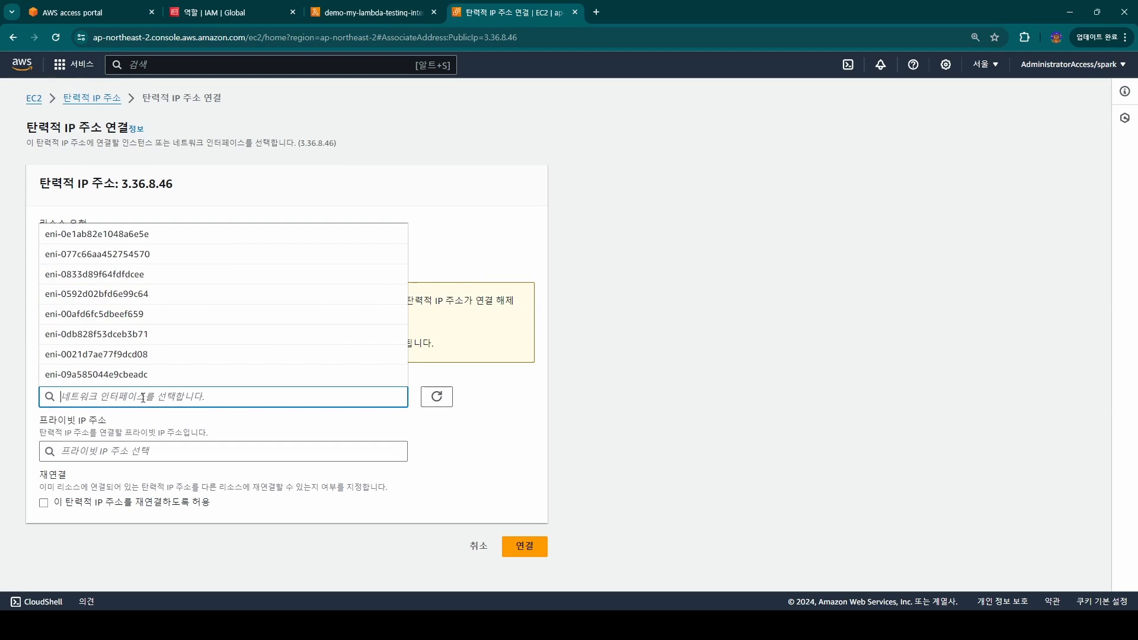
Step: Display the EC2 network interfaces in a separate browser tab and copy the ID of the interface using security group launch-wizard-5
middle_click(8, 44)
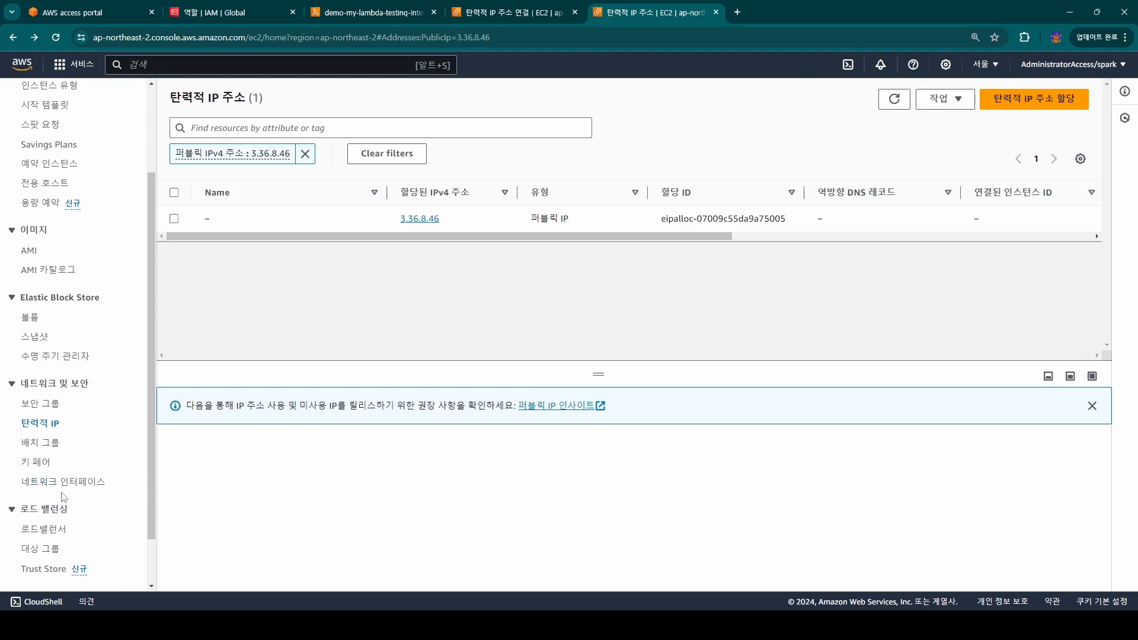
click(63, 481)
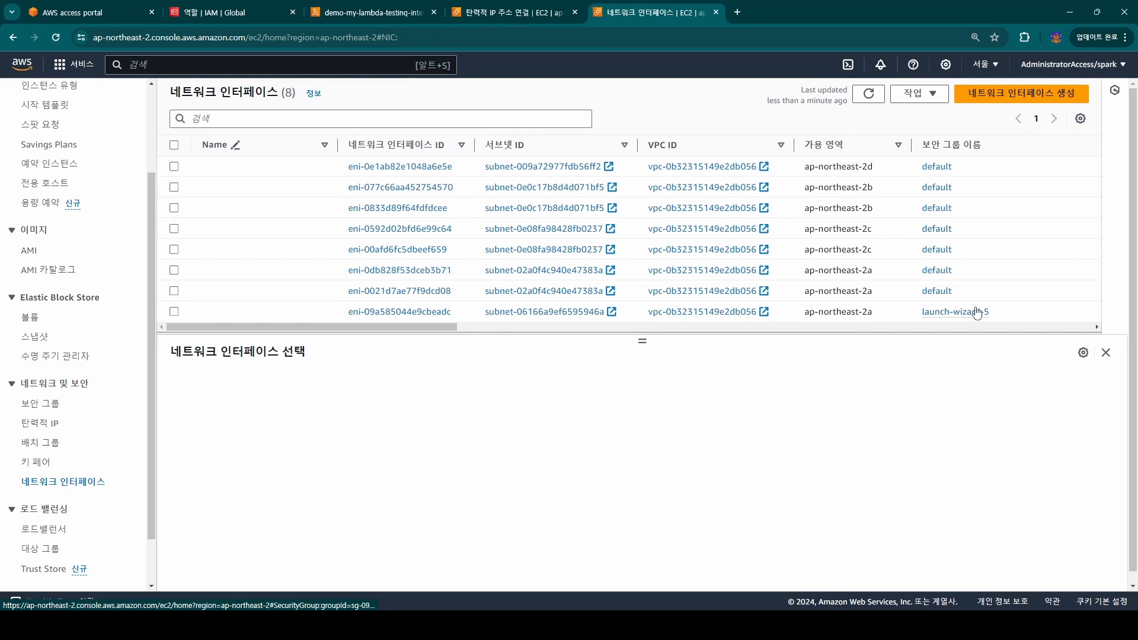
drag(453, 309, 347, 308)
key(ctrl+c)
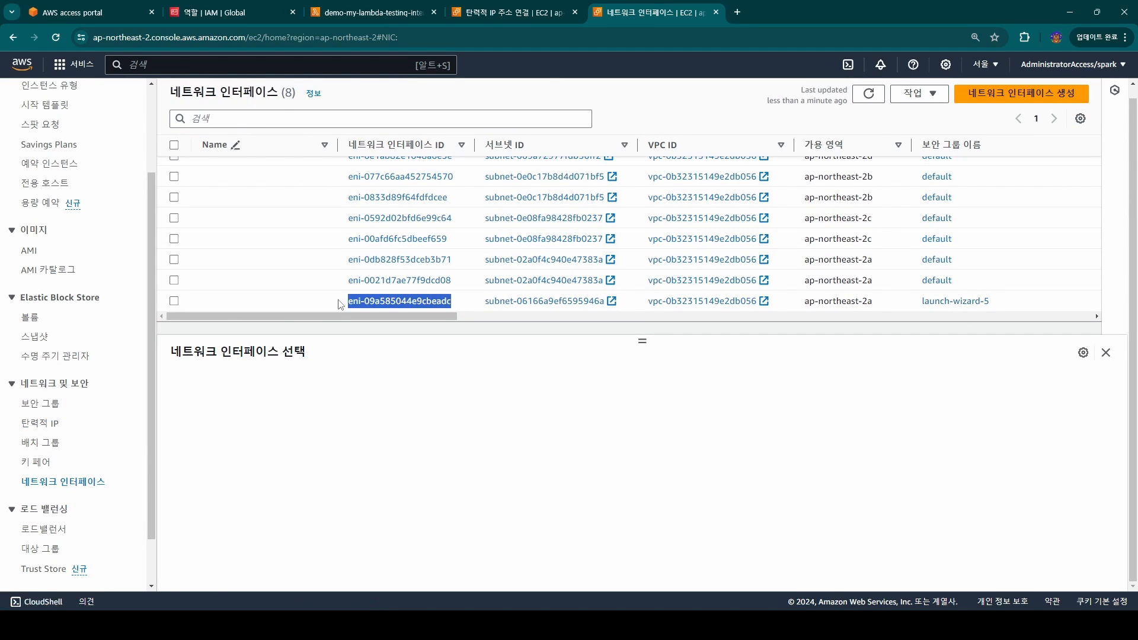
Step: Back in the association form, choose network interface eni-09a585044e9cbeadc and associate the Elastic IP address with it
click(566, 16)
key(ctrl+v)
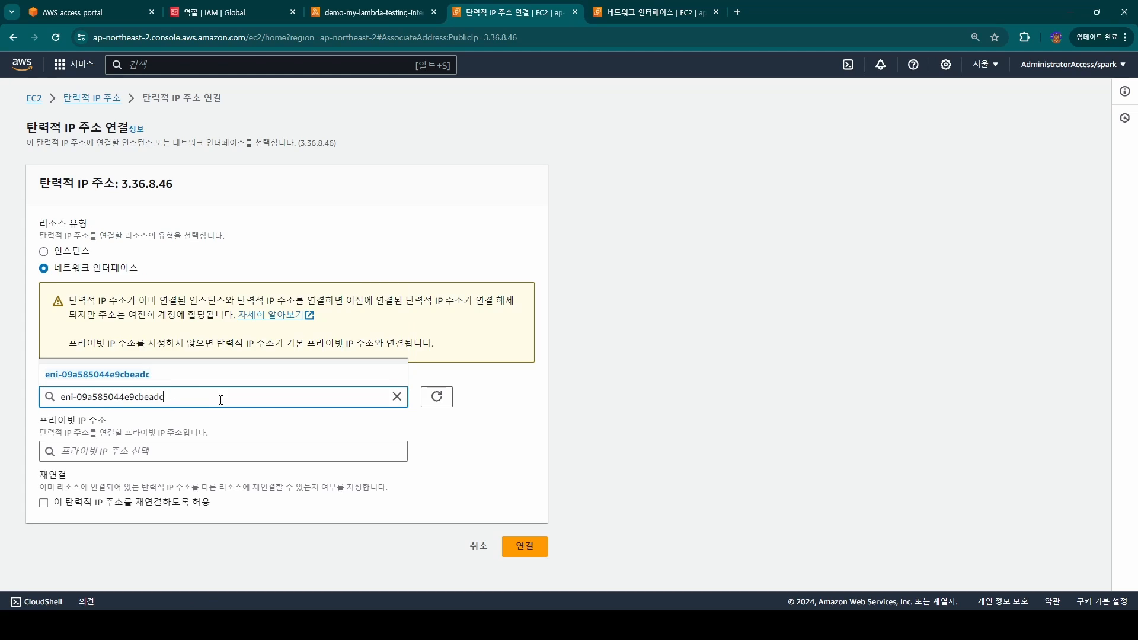
click(163, 382)
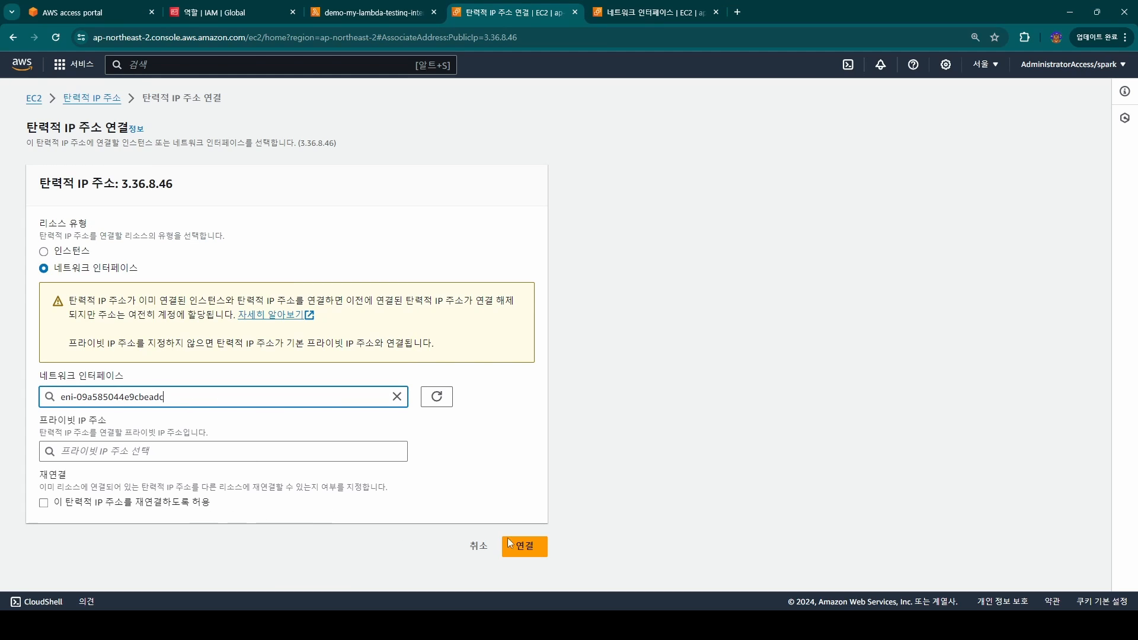
click(525, 548)
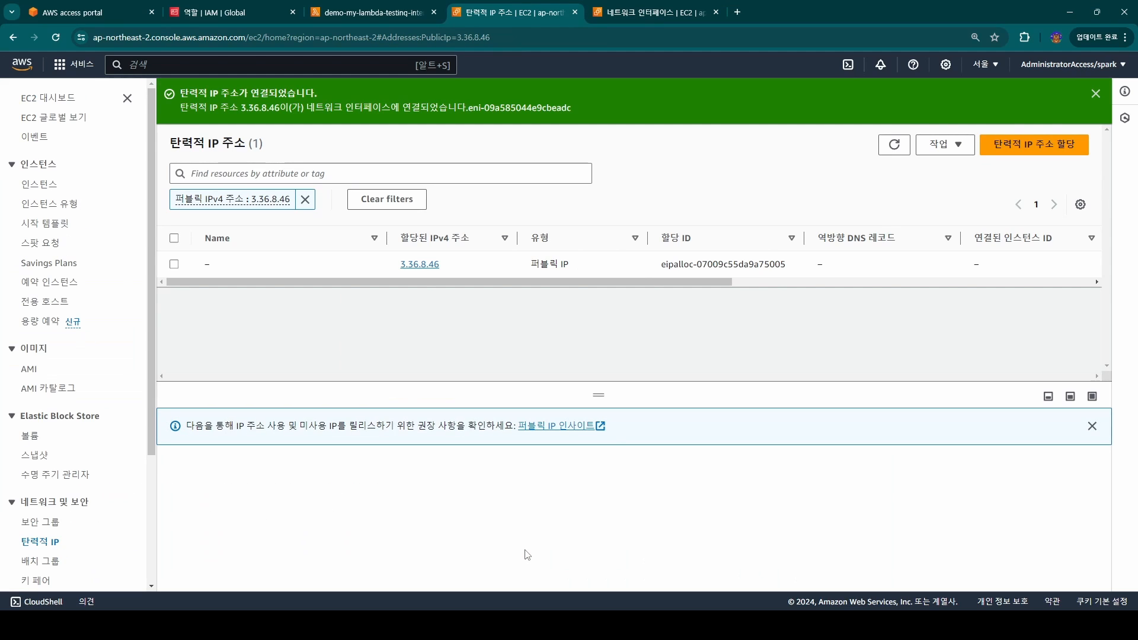
drag(437, 264, 392, 267)
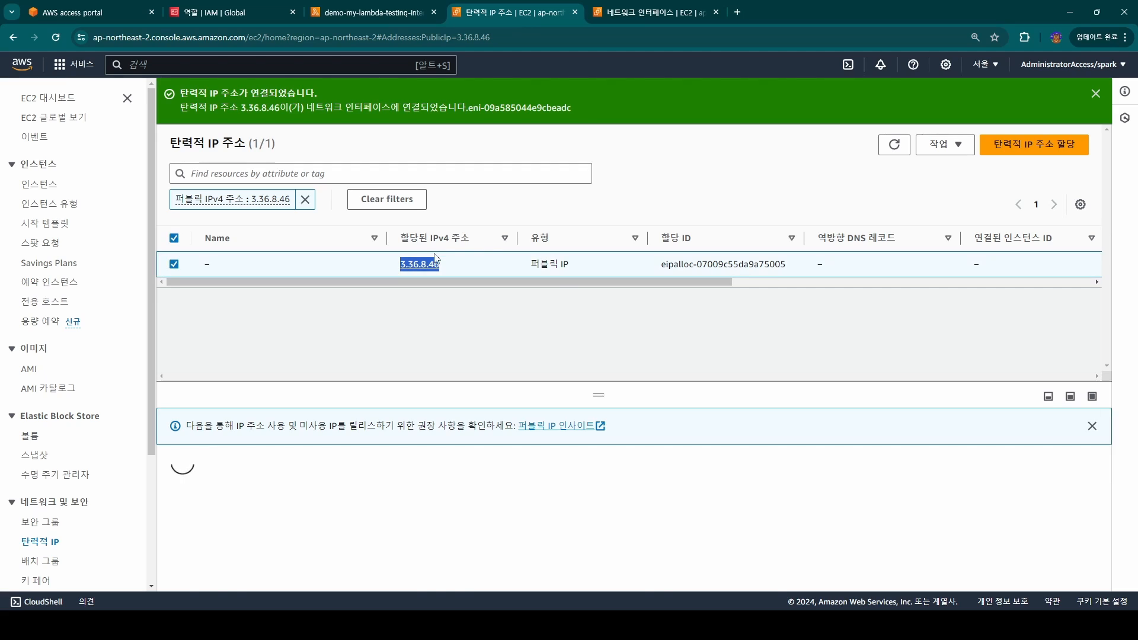
Step: Return to the demo-my-lambda-testing-internet function, dismiss the service search results, and run the test again
click(368, 12)
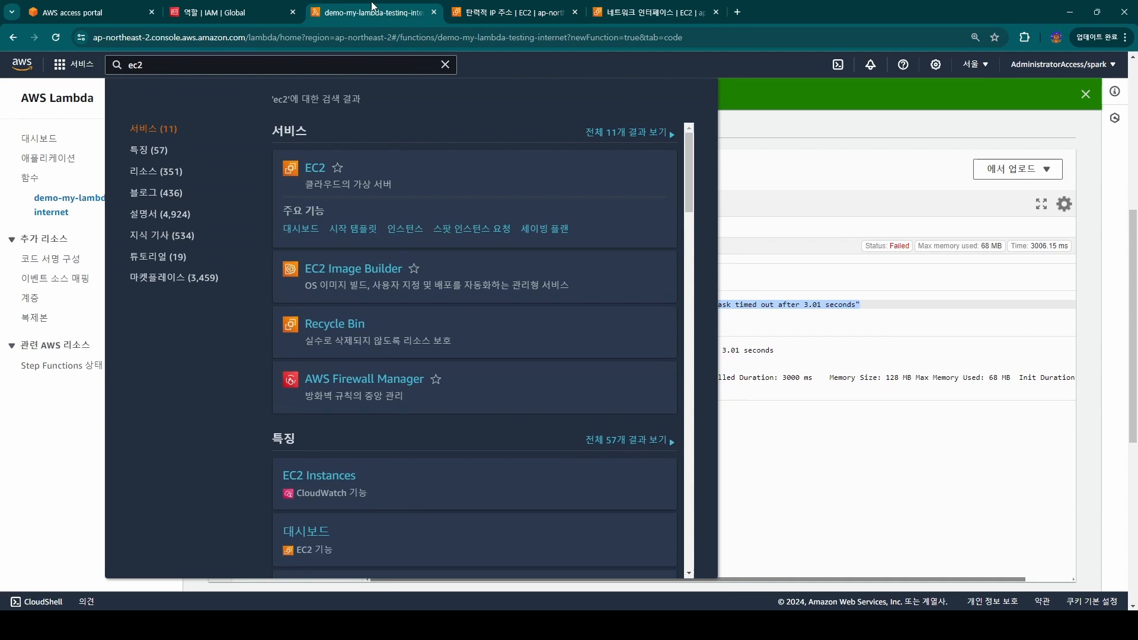
click(812, 158)
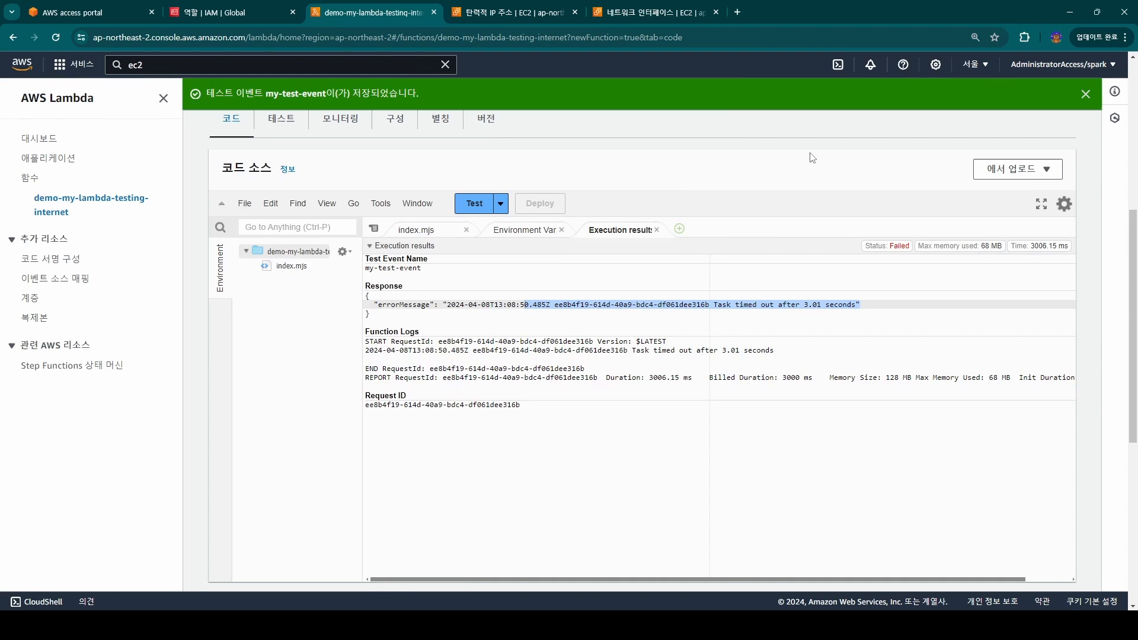
click(475, 204)
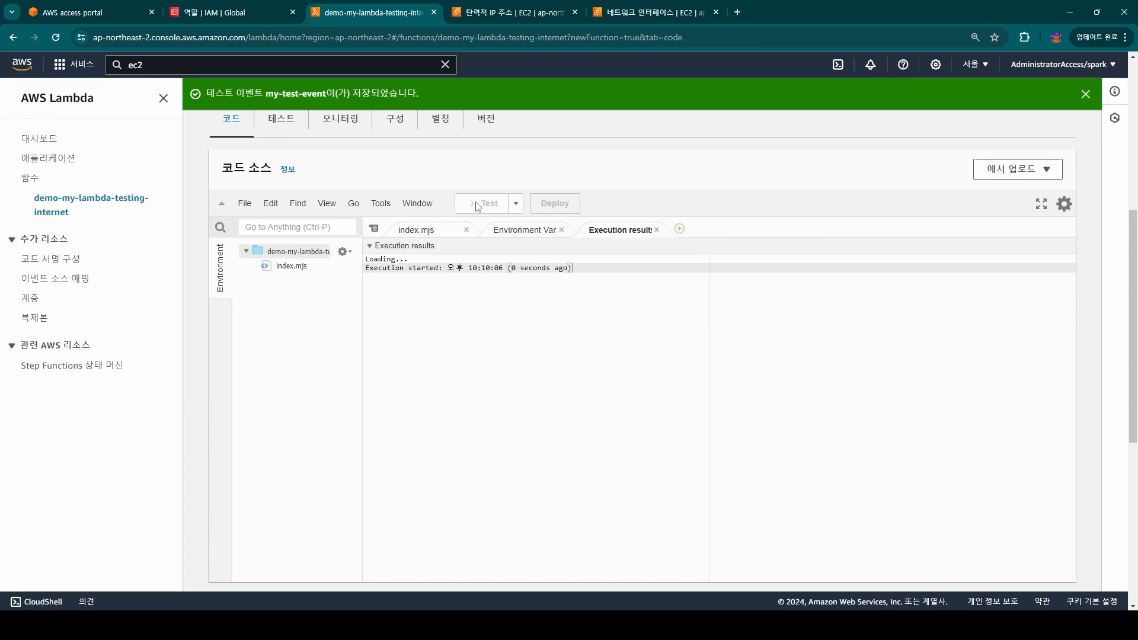
Step: Examine the status code and HTML body of the response in the function's execution results
drag(474, 341, 360, 286)
click(394, 305)
click(546, 314)
drag(429, 325, 363, 287)
click(551, 313)
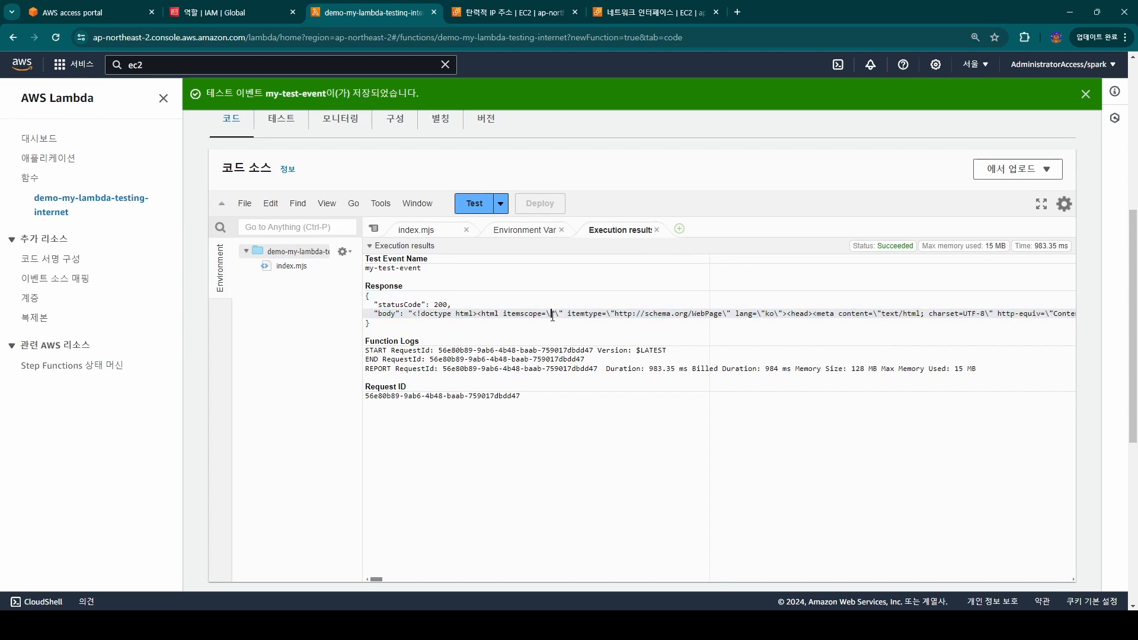
drag(585, 314, 359, 295)
click(401, 329)
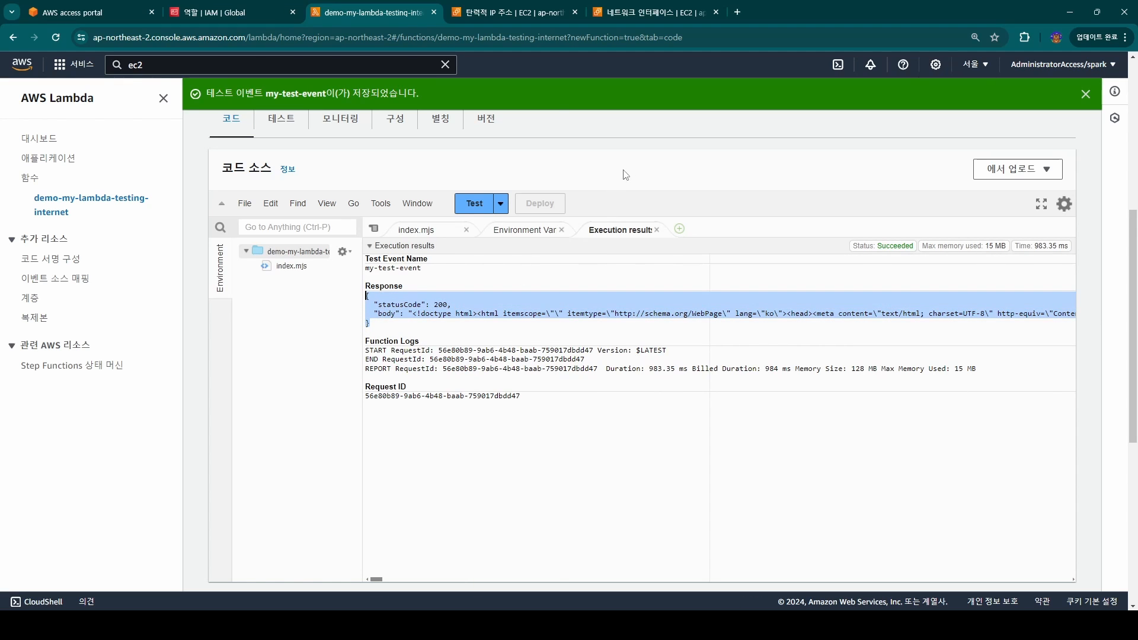
Step: Go back to the Elastic IP addresses list and inspect the allocation ID of the associated address
click(508, 9)
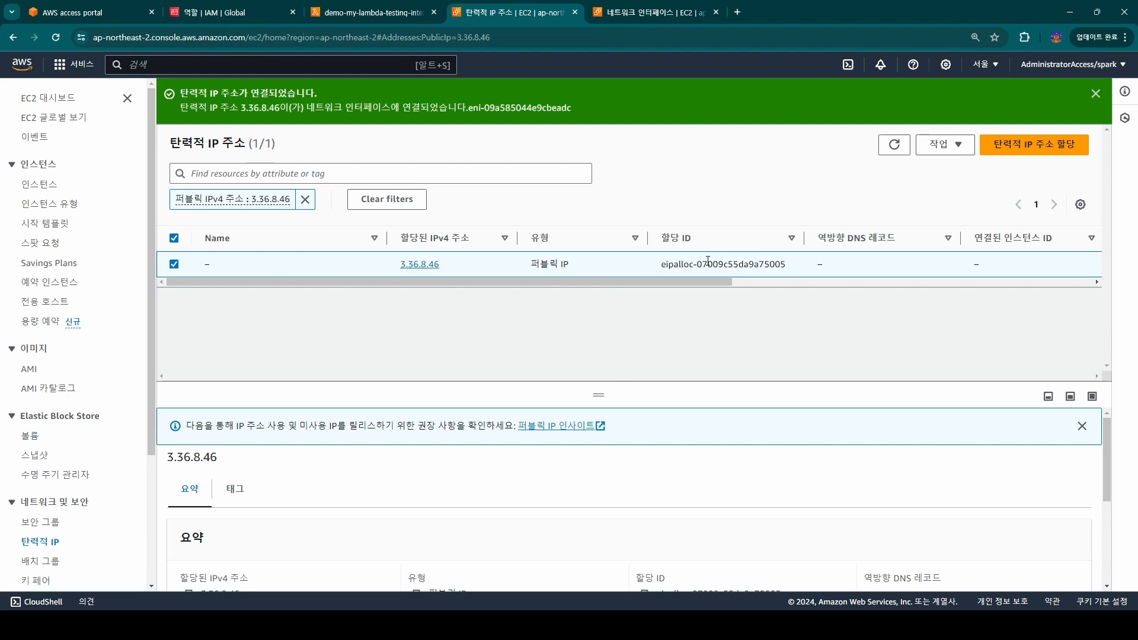
double_click(726, 264)
drag(682, 281, 450, 289)
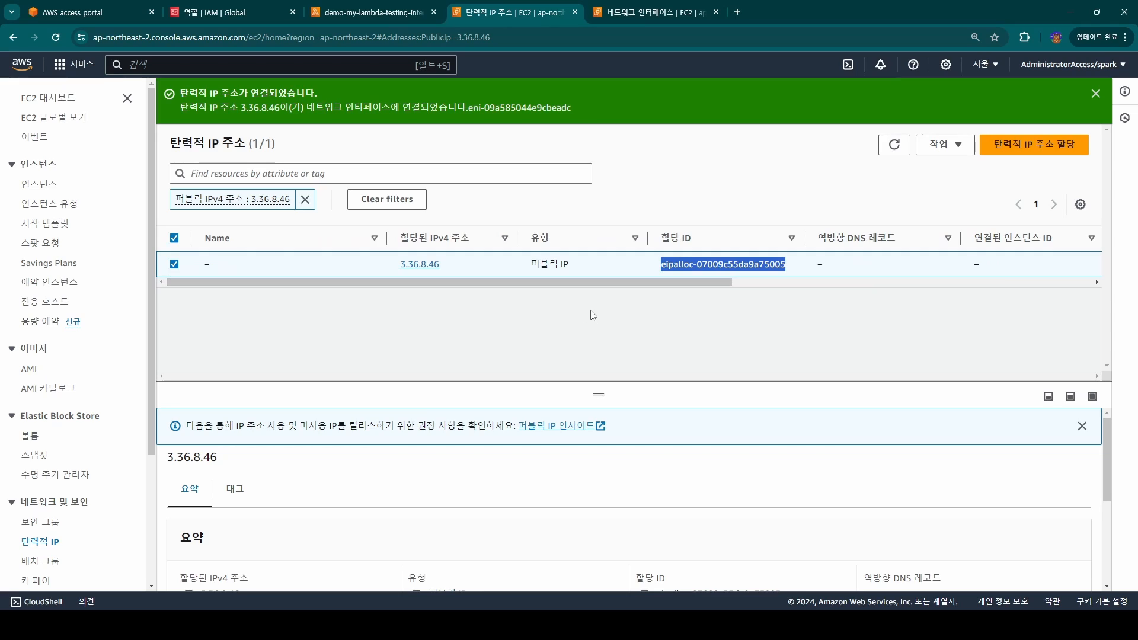
click(641, 328)
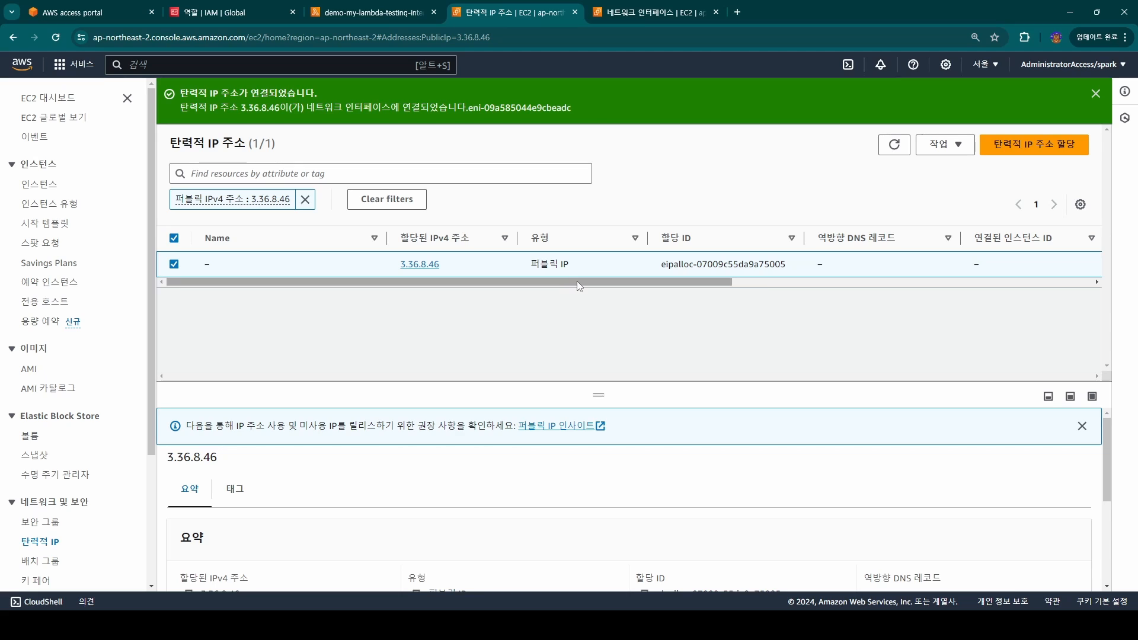
Step: Disassociate the Elastic IP address 3.36.8.46 from its network interface and confirm the operation
click(176, 238)
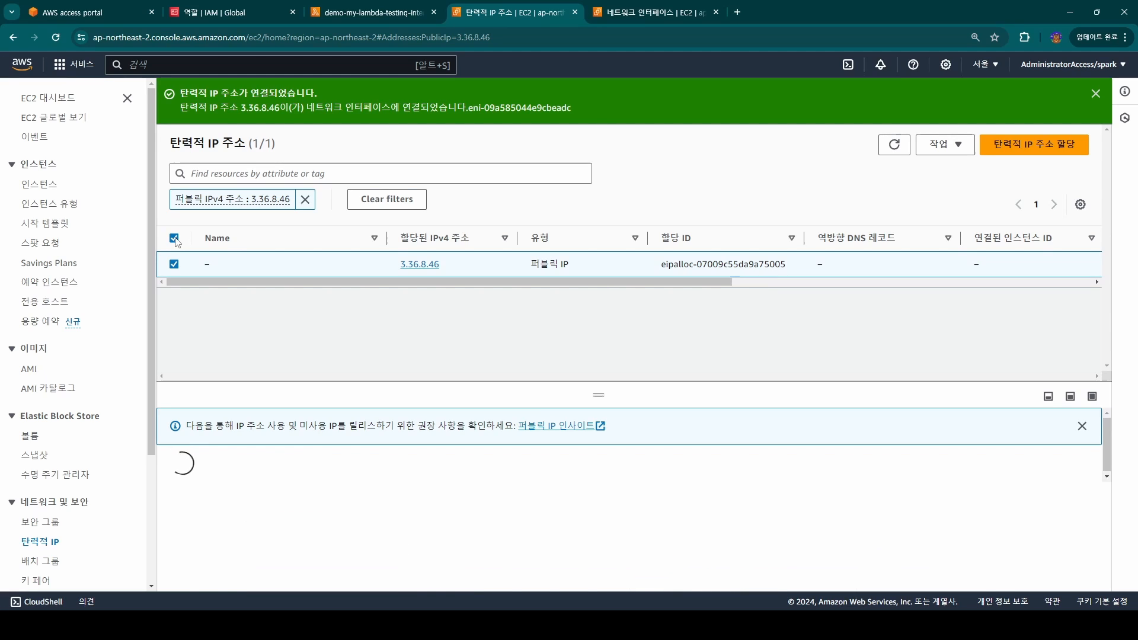
click(944, 144)
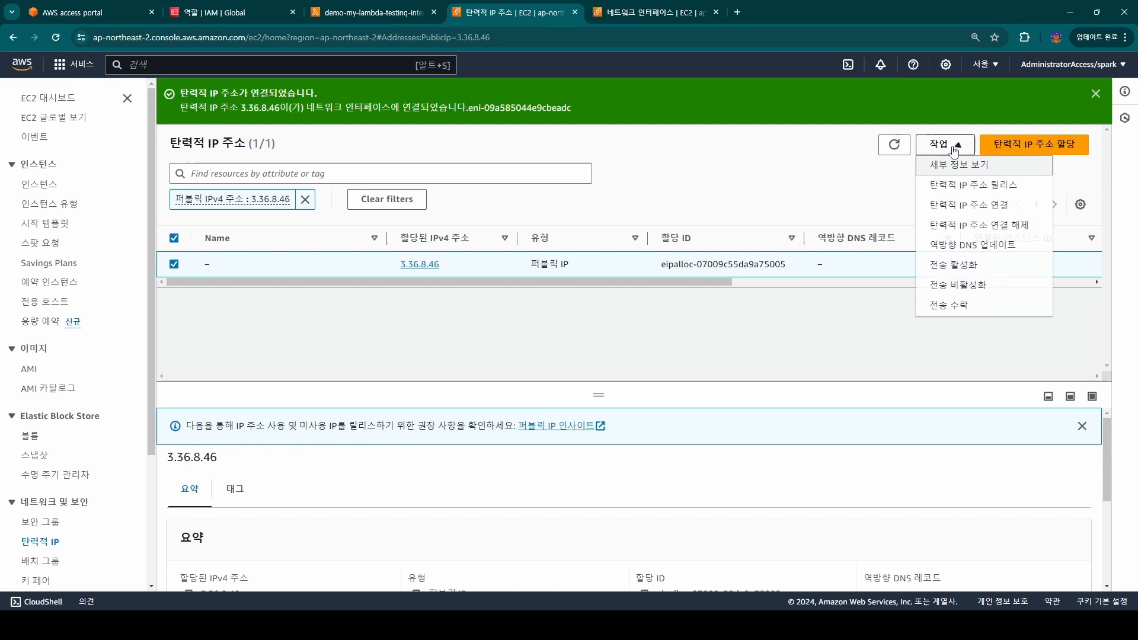
click(982, 230)
click(789, 480)
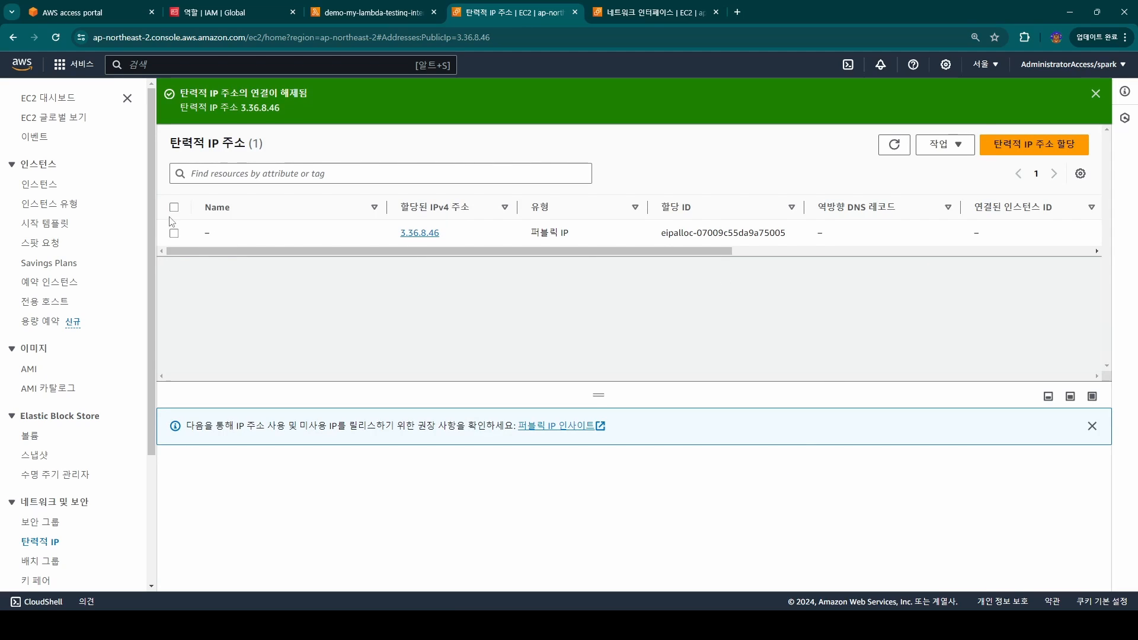
Step: Release the Elastic IP address 3.36.8.46 from the account and confirm the release
click(173, 232)
click(945, 145)
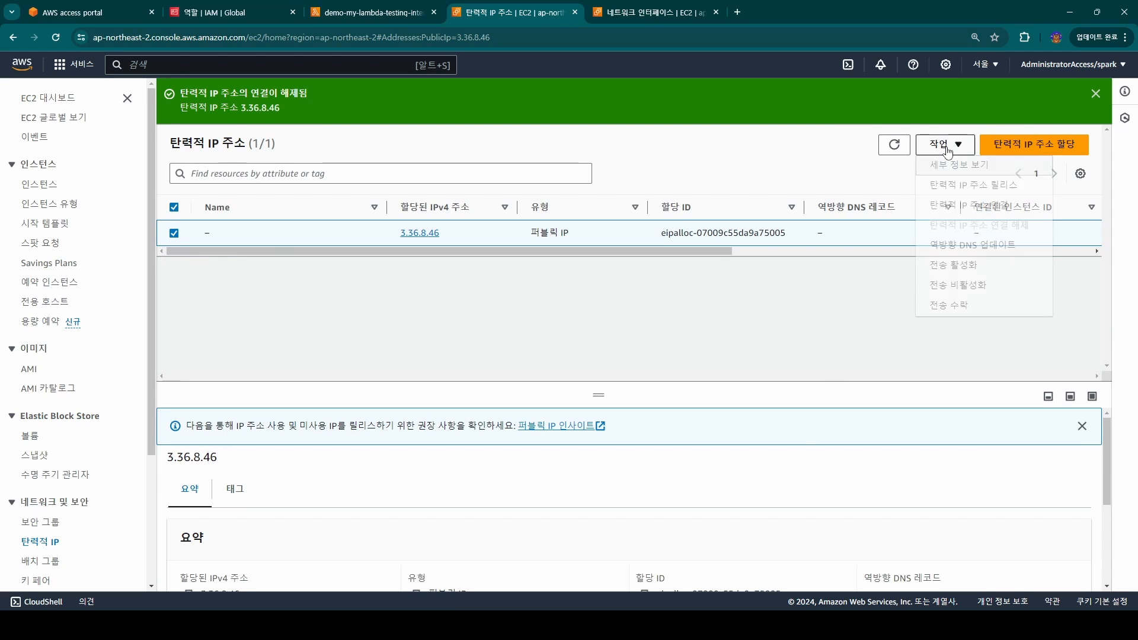
click(973, 184)
click(876, 432)
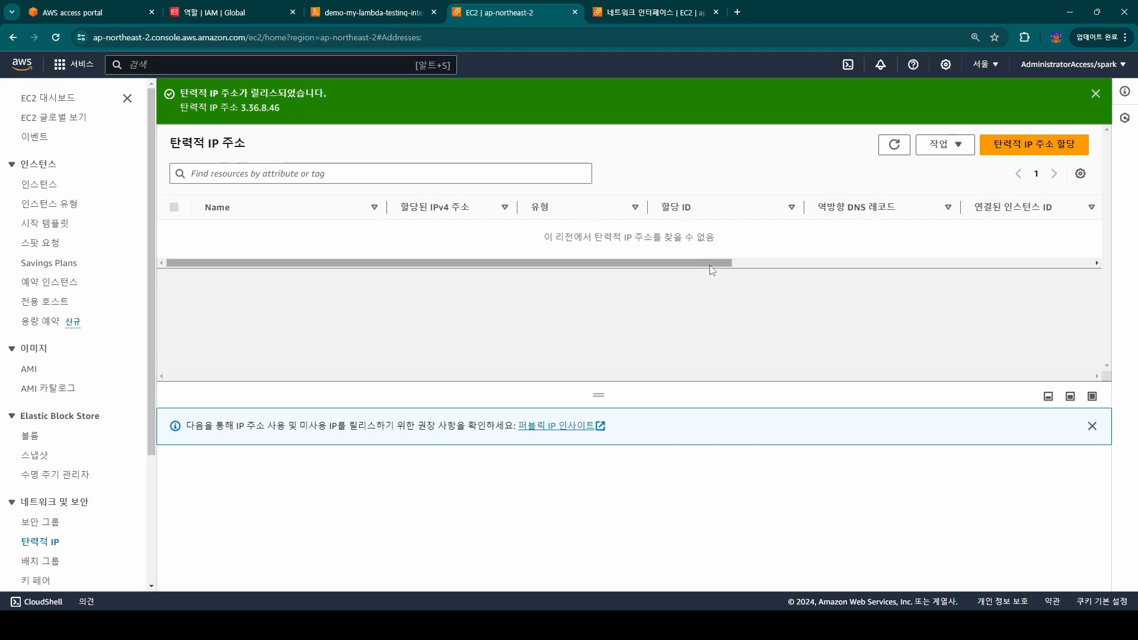
drag(710, 265, 642, 264)
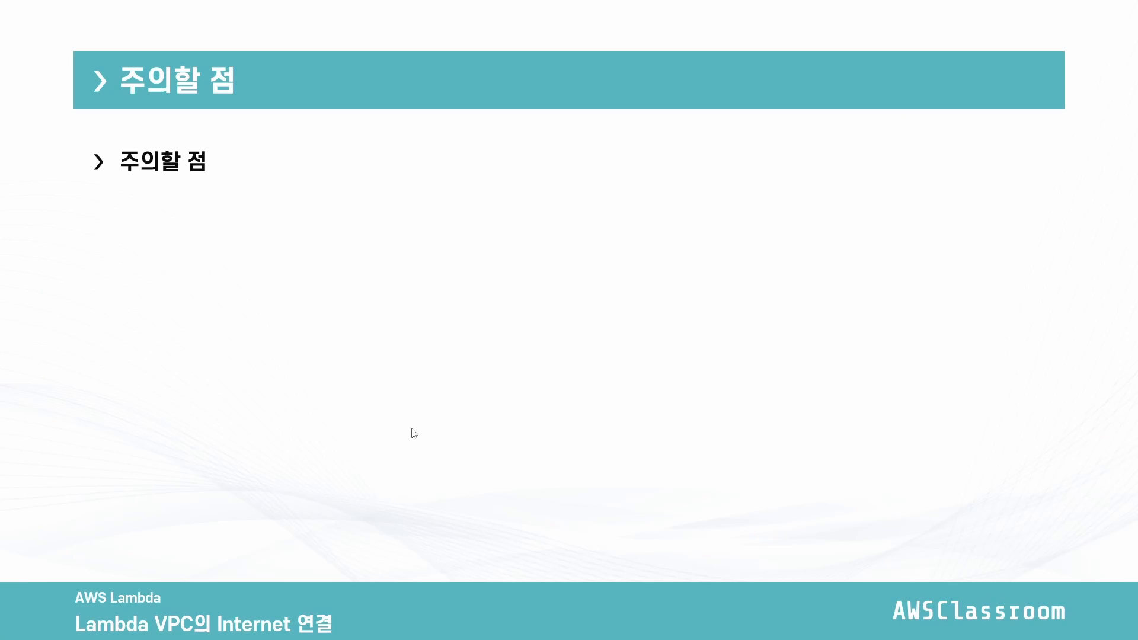
click(412, 429)
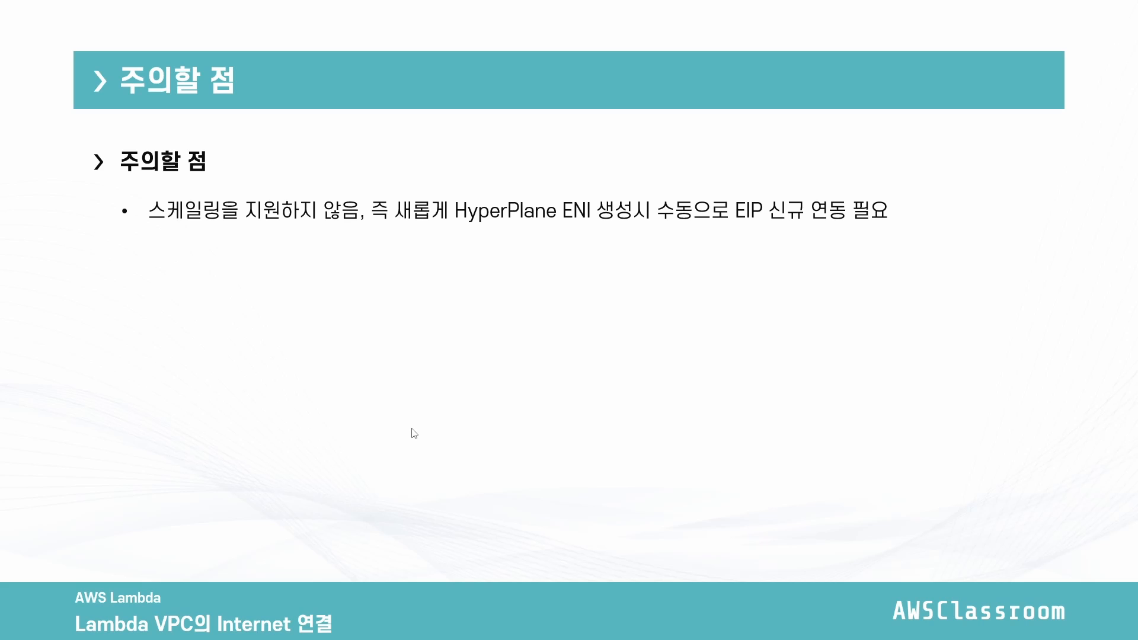